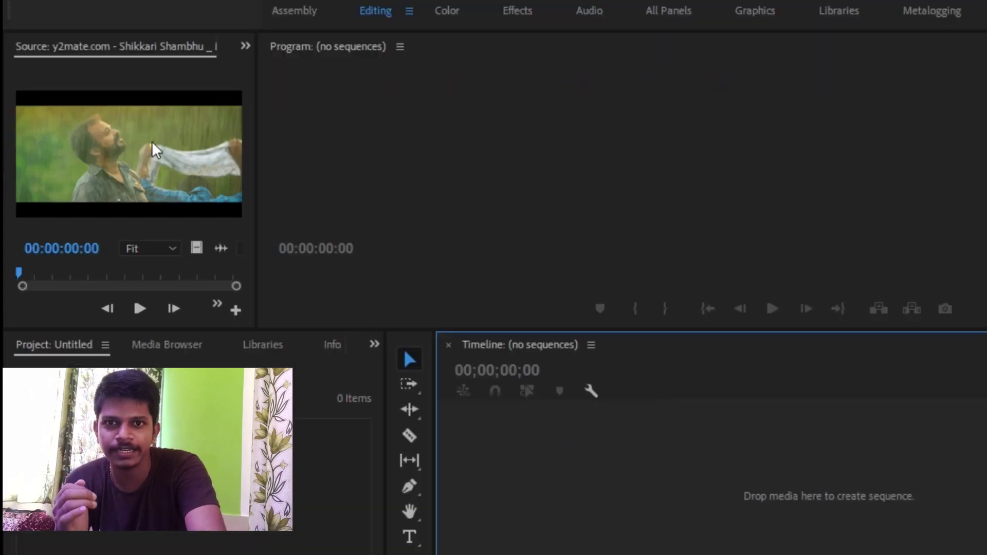
right_click(146, 140)
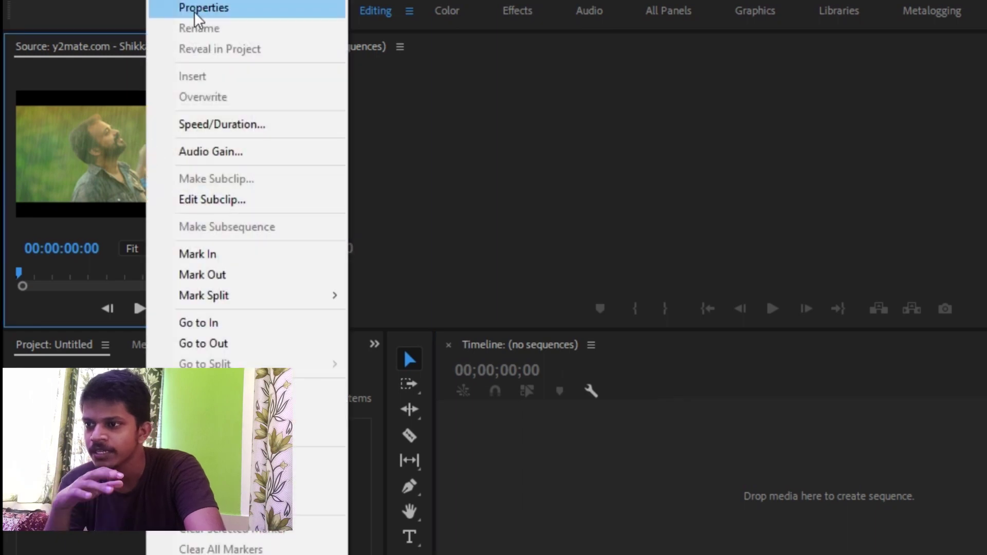
click(195, 16)
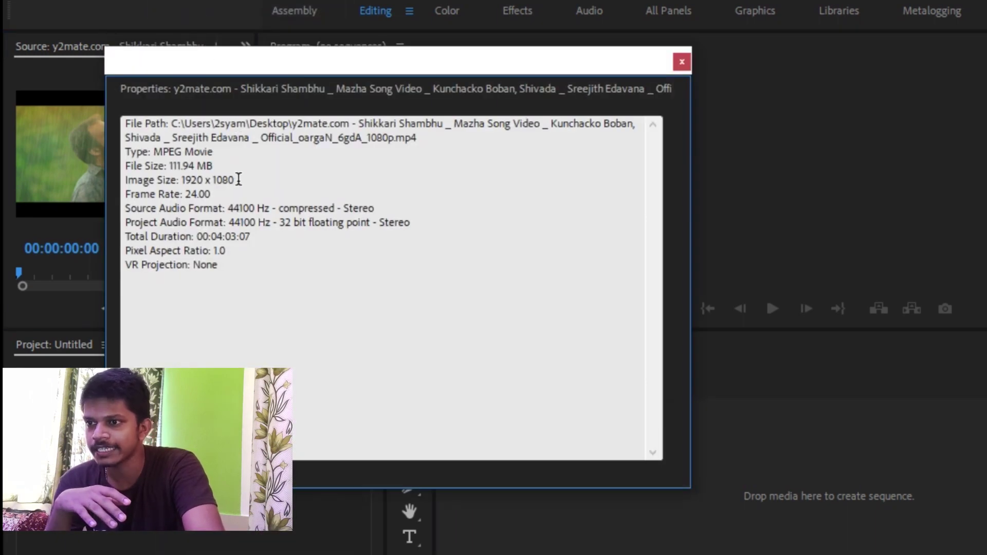
drag(239, 180, 177, 177)
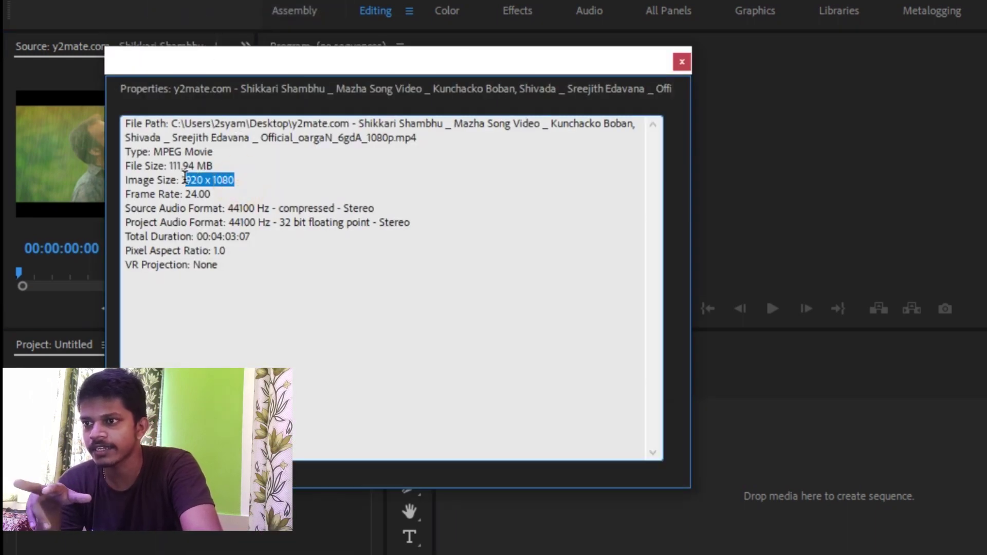
click(260, 185)
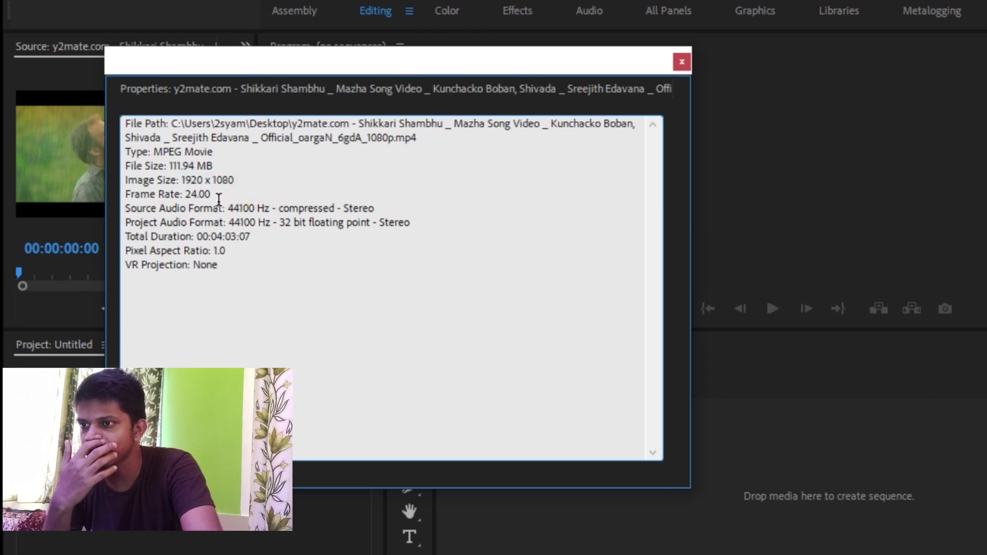
drag(215, 194, 130, 194)
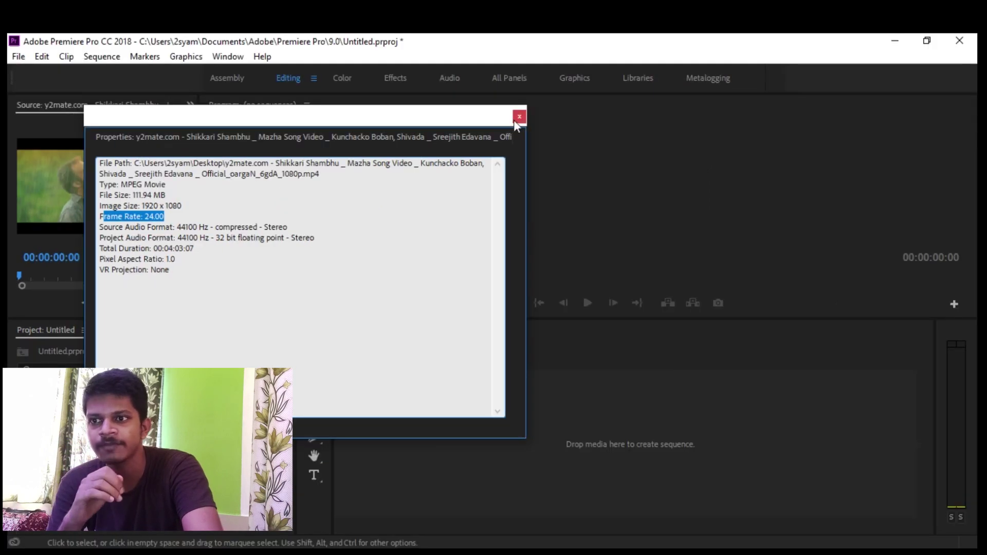
click(520, 116)
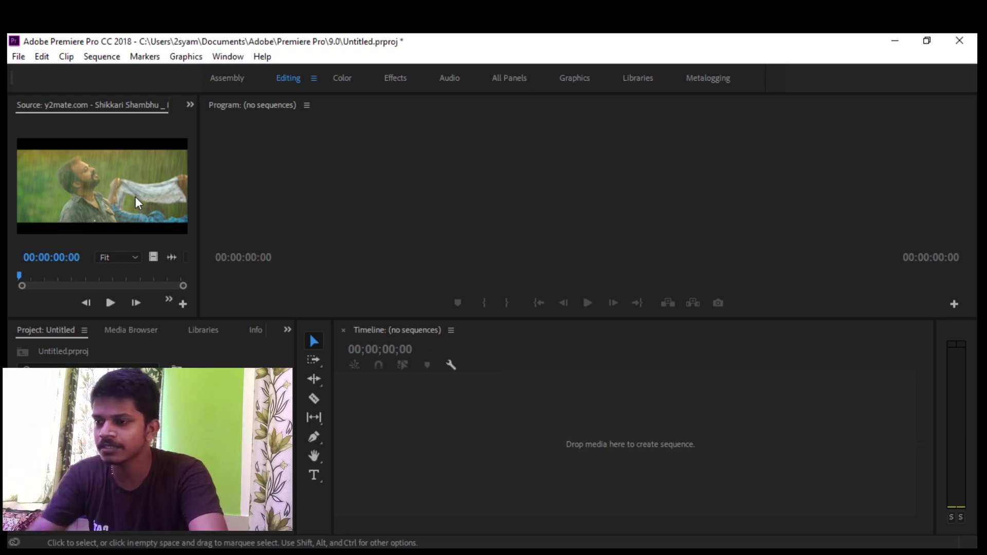
- Create a sequence from the song clip and scrub through it to find the cut point
click(129, 190)
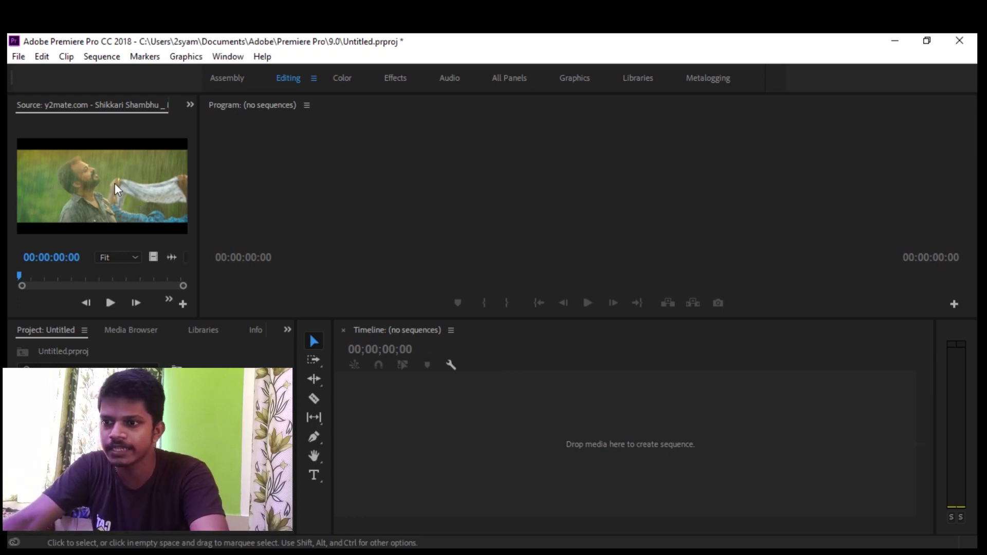
drag(292, 335, 374, 403)
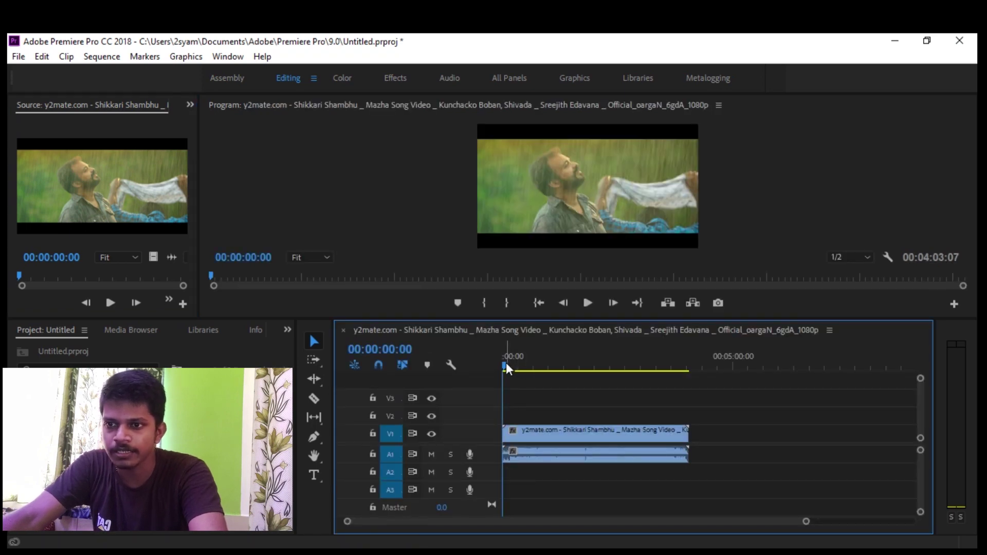
drag(504, 363, 526, 369)
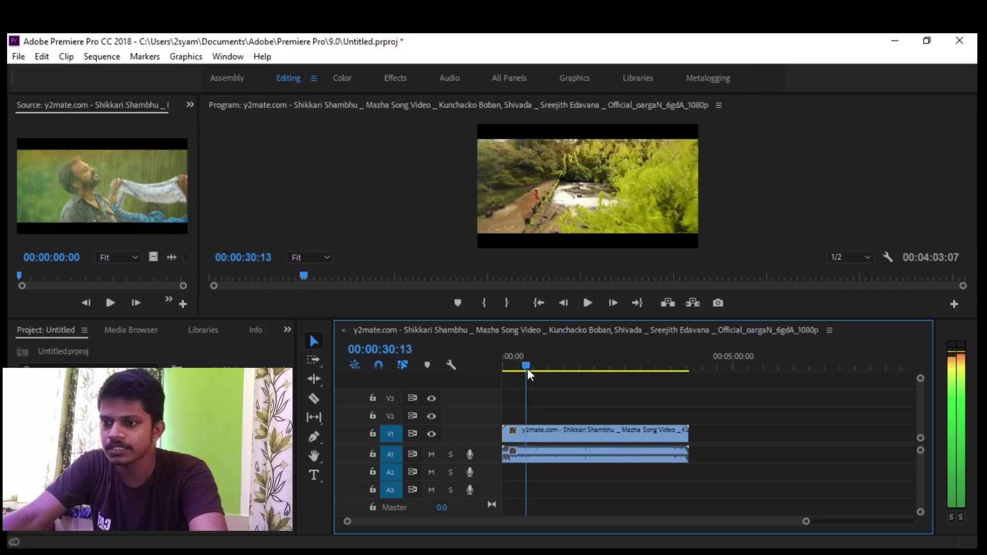
- Split the clip at 00:00:28:16 with the Razor tool and delete the part after the cut
click(314, 399)
click(524, 436)
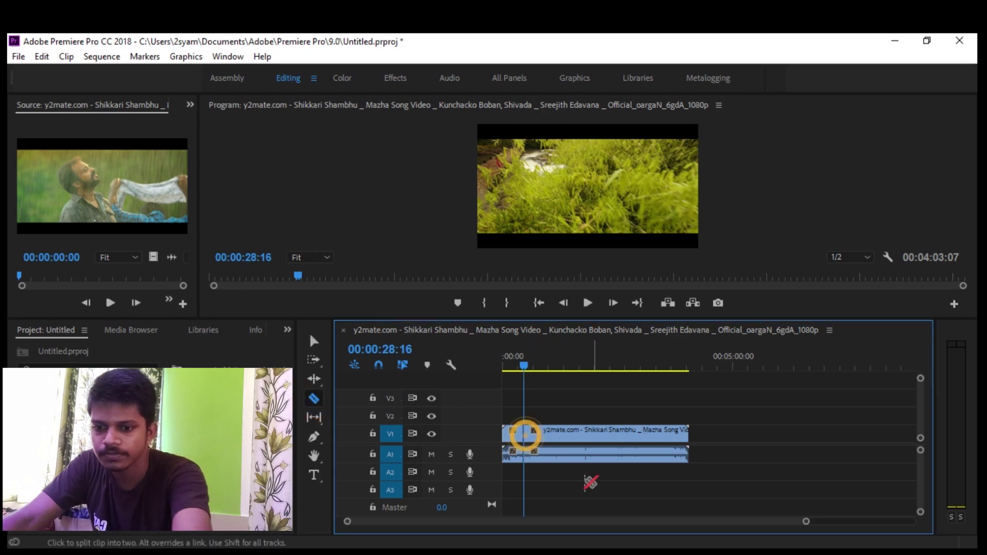
click(314, 341)
click(598, 433)
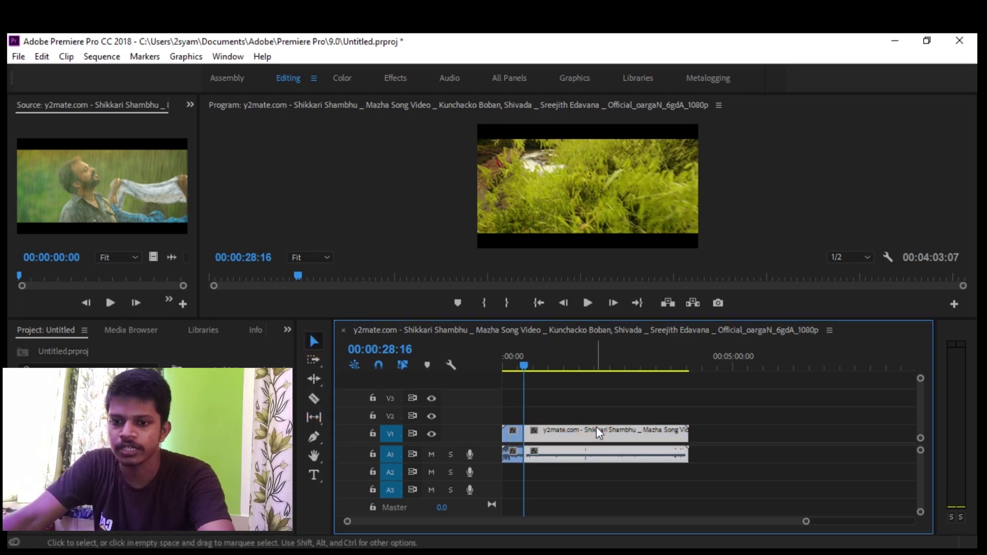
key(Delete)
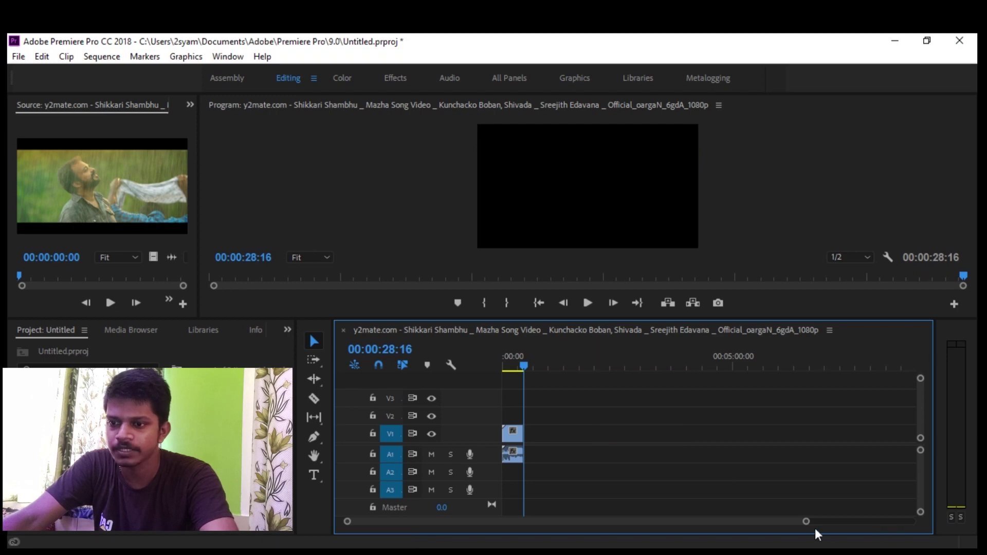
- Zoom the timeline and step frame by frame through the opening of the clip
drag(806, 522, 610, 529)
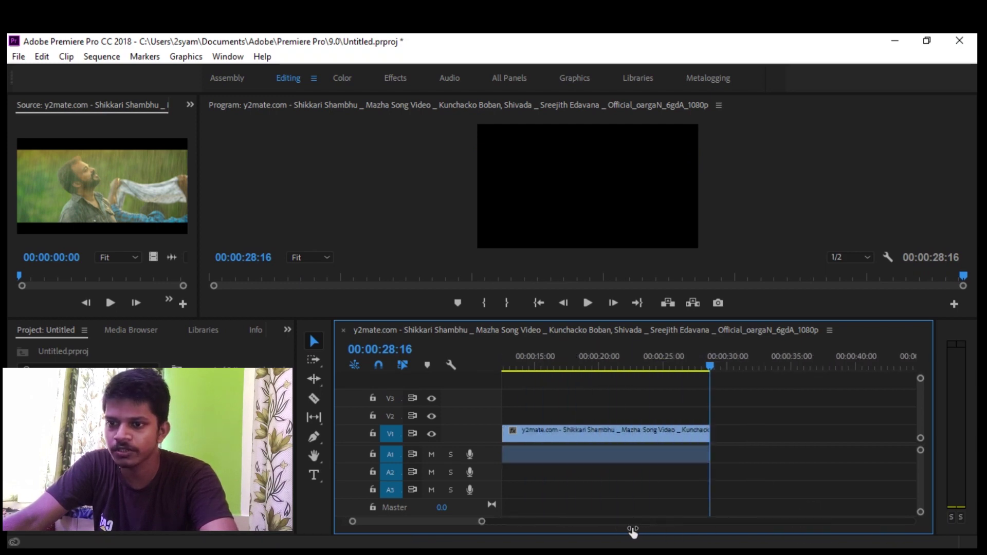
drag(394, 520, 381, 520)
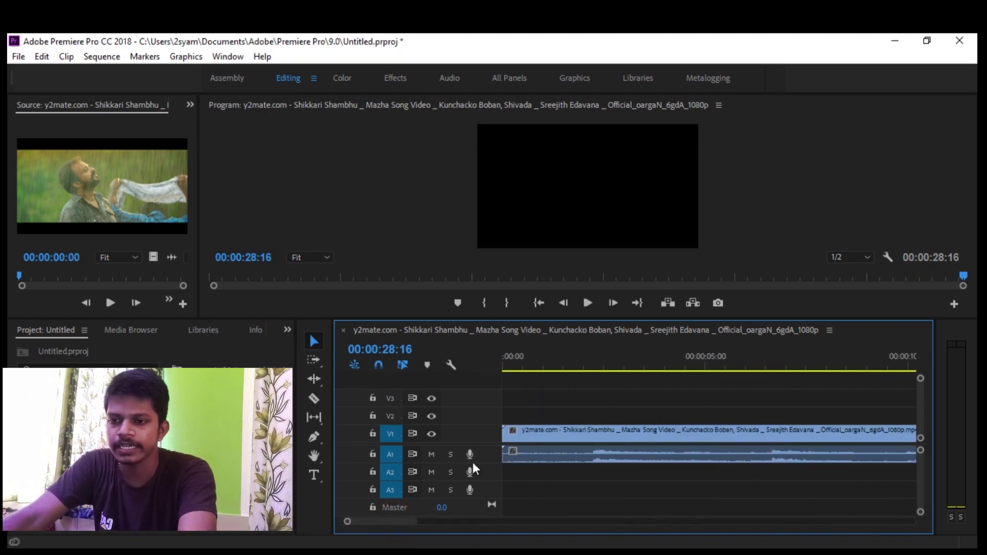
click(524, 366)
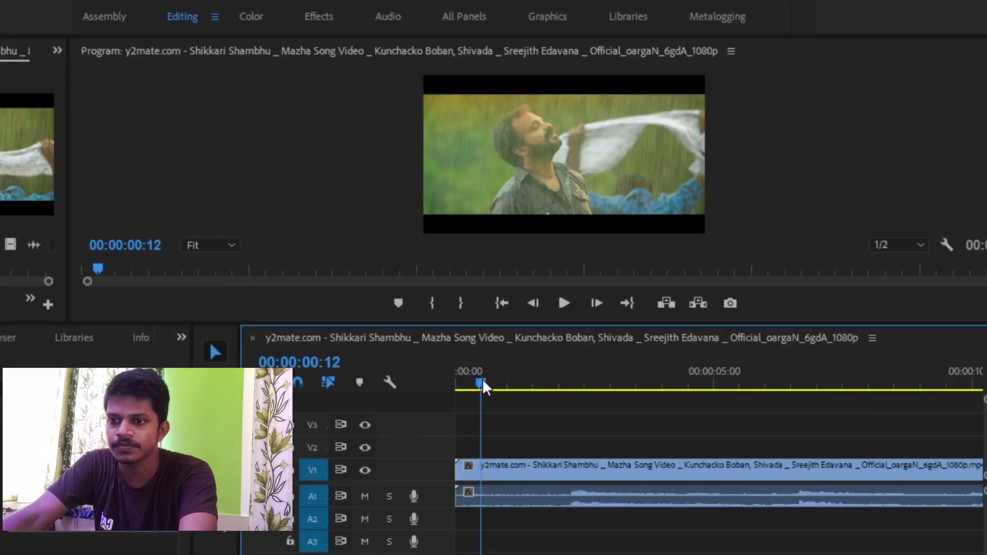
key(Right)
key(Right)
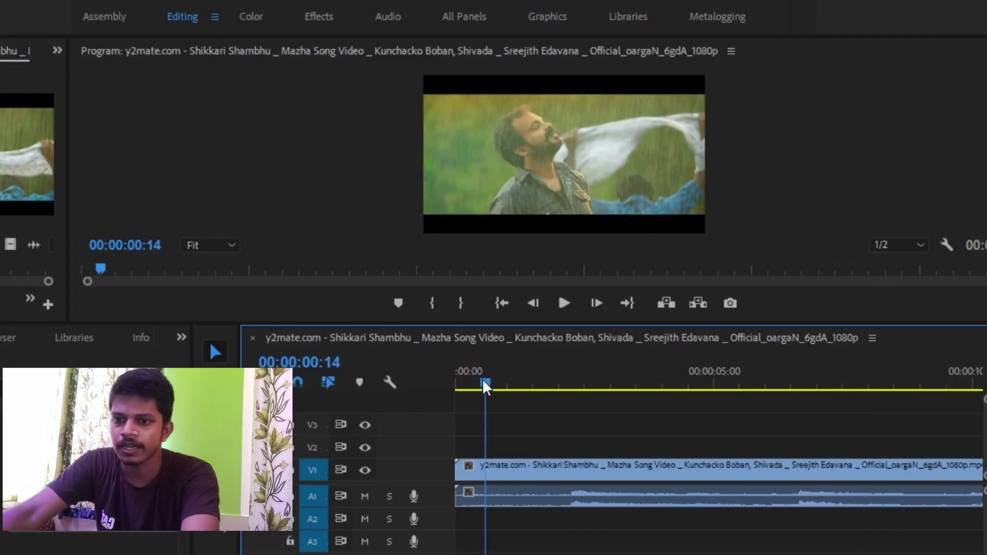
key(Right)
key(Right)
key(Right)
key(Right)
key(Right)
key(Right)
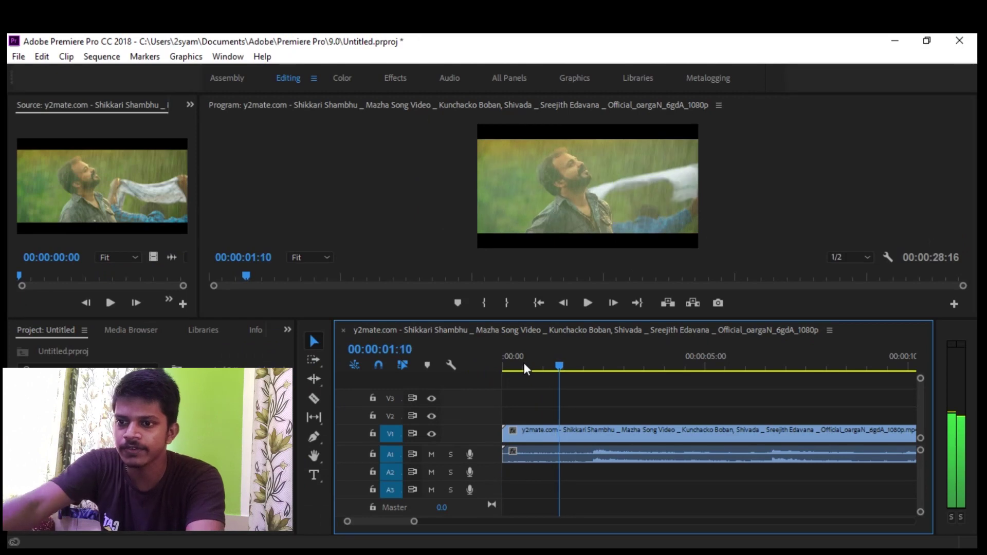
key(Right)
key(Right)
key(Right)
key(Right)
key(Right)
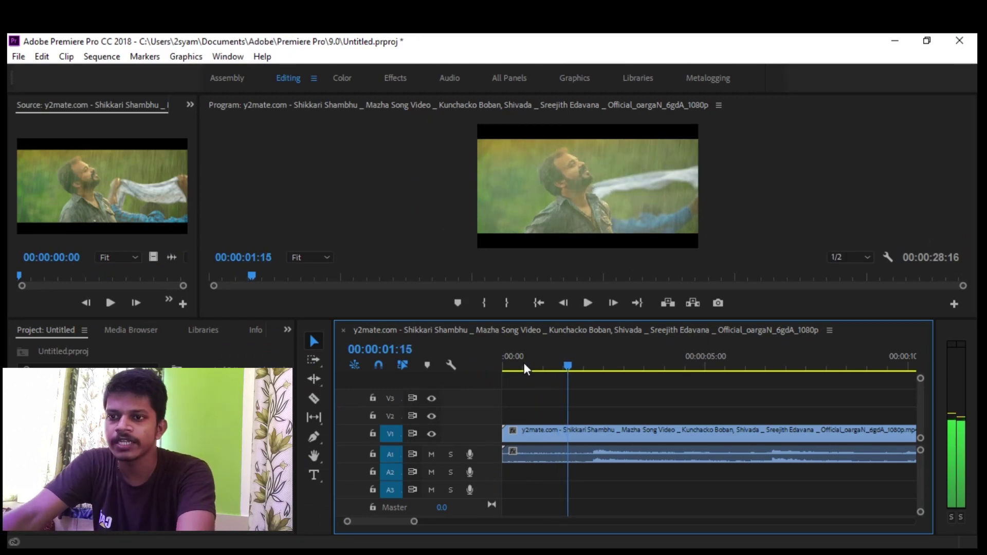
- Set the sequence timebase to 60 frames per second in Sequence Settings
click(524, 363)
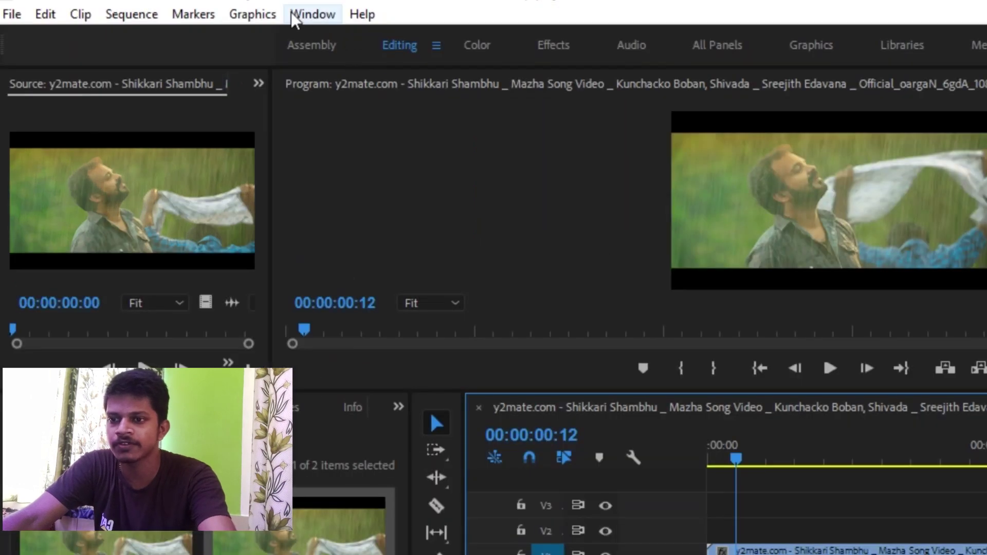
click(104, 57)
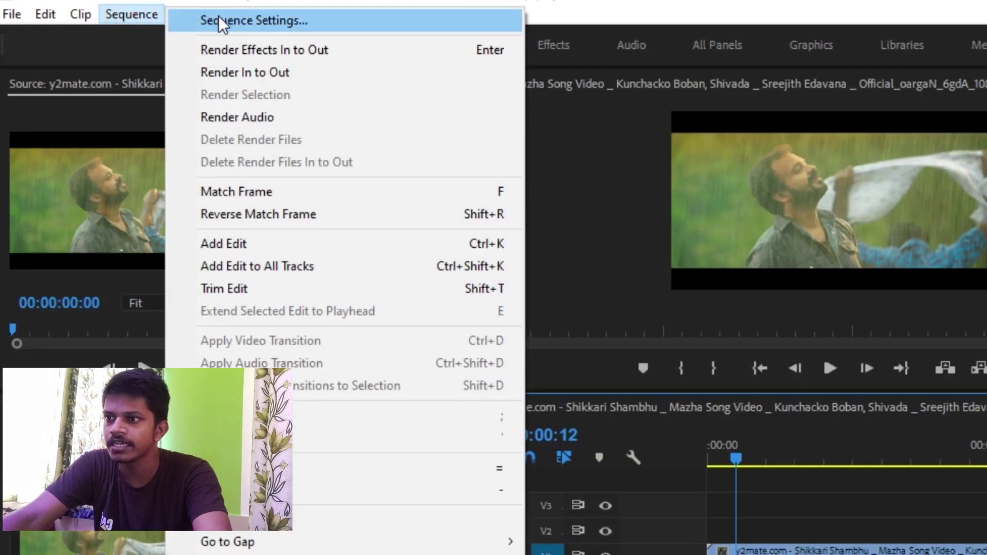
click(218, 19)
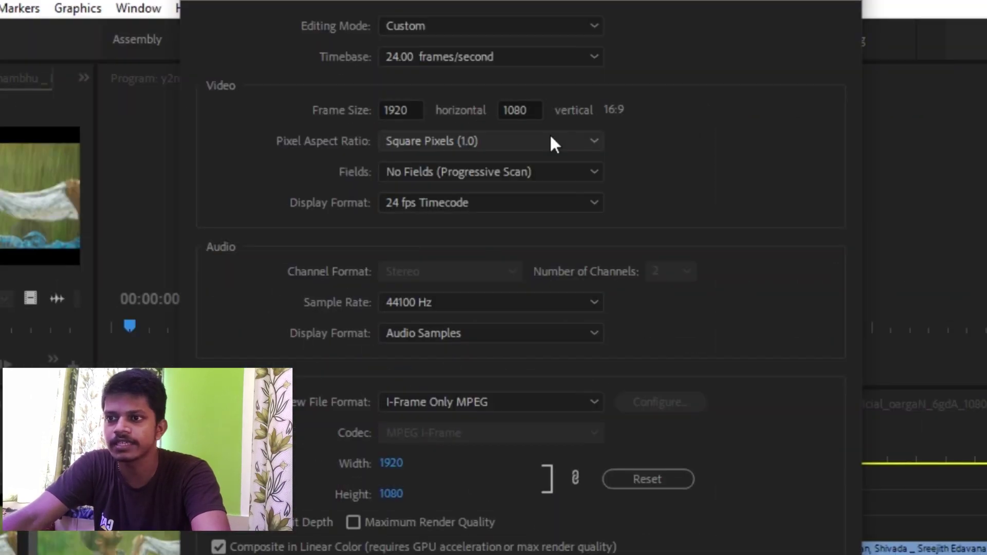
click(424, 65)
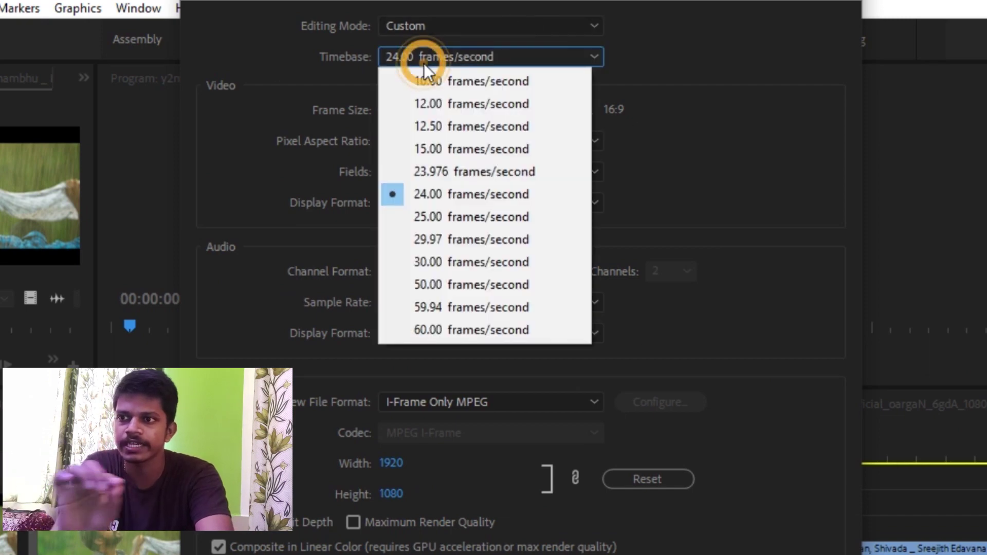
click(492, 333)
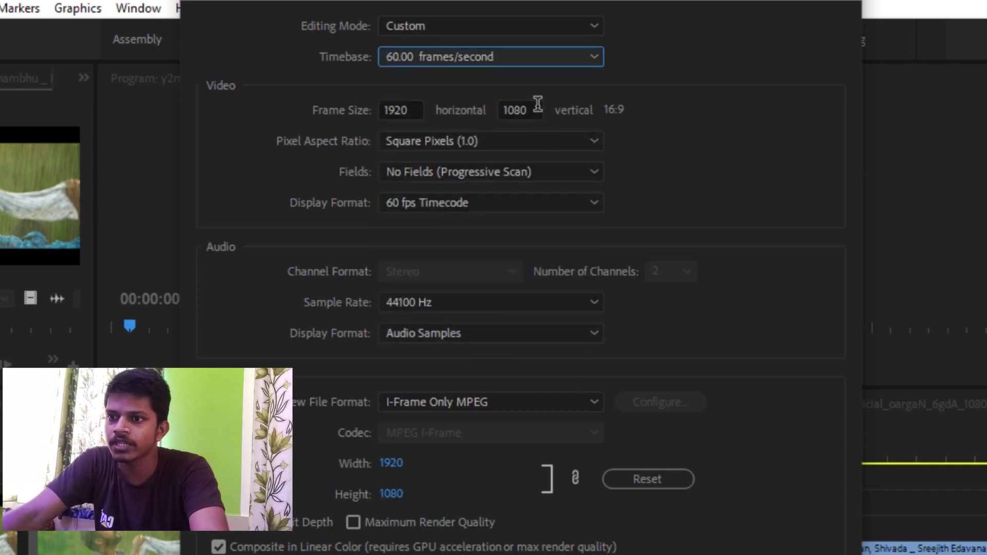
- Change the frame width from 1920 to 2340 and apply, accepting deletion of previews
double_click(403, 110)
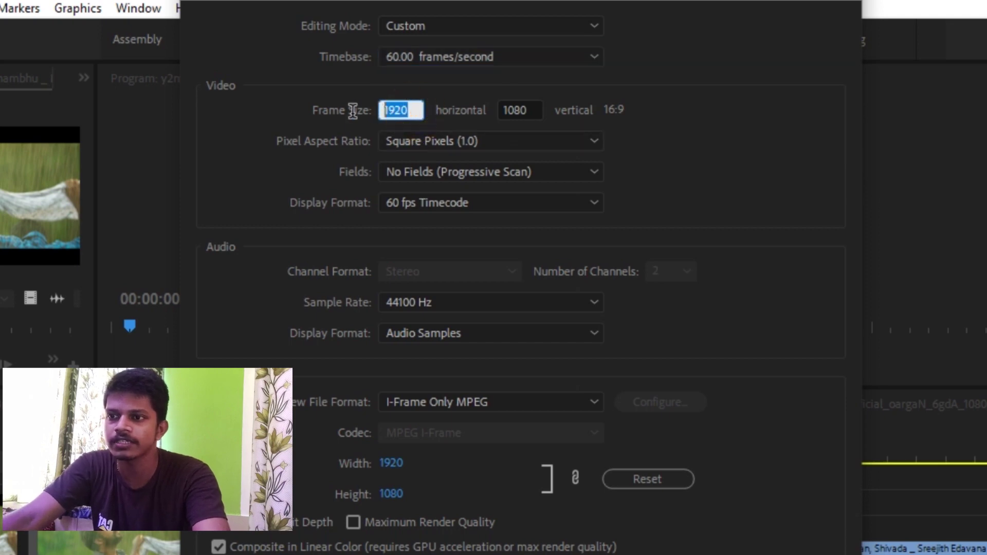
text(26)
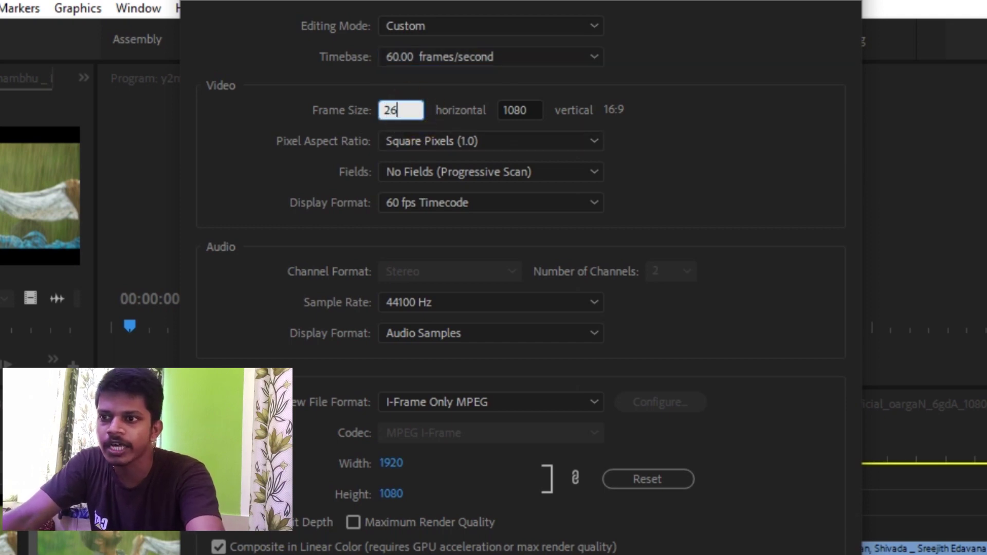
text(40)
key(BackSpace)
key(BackSpace)
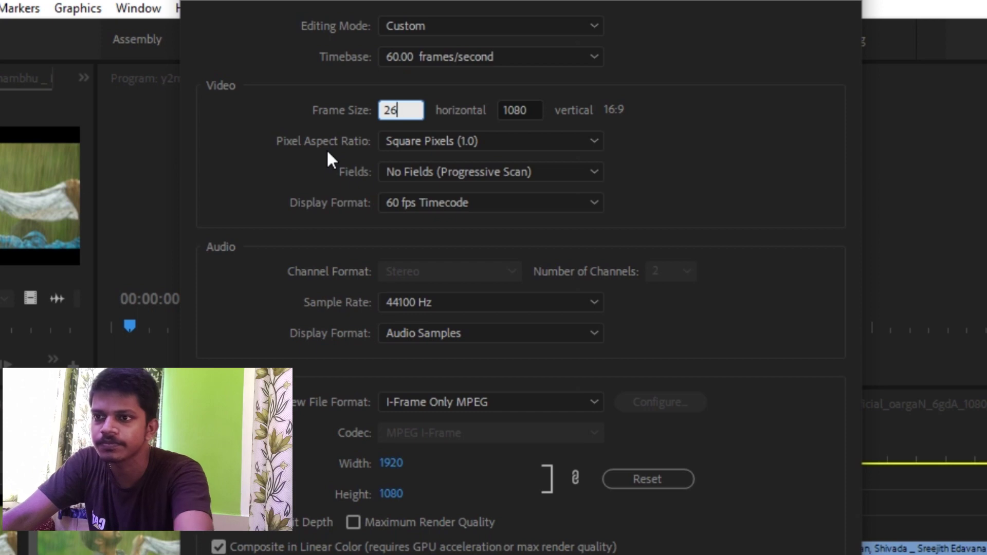
key(BackSpace)
key(BackSpace)
text(2340)
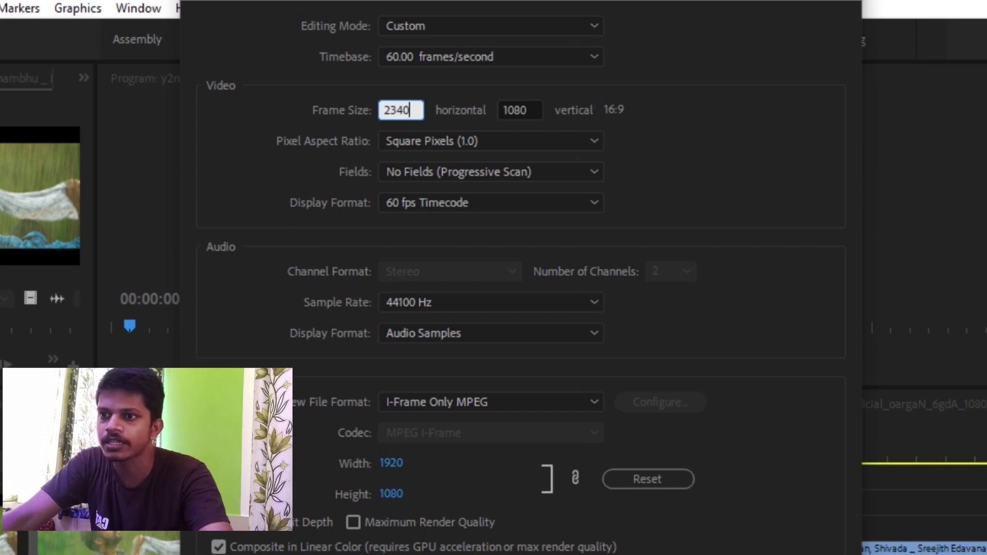
click(541, 108)
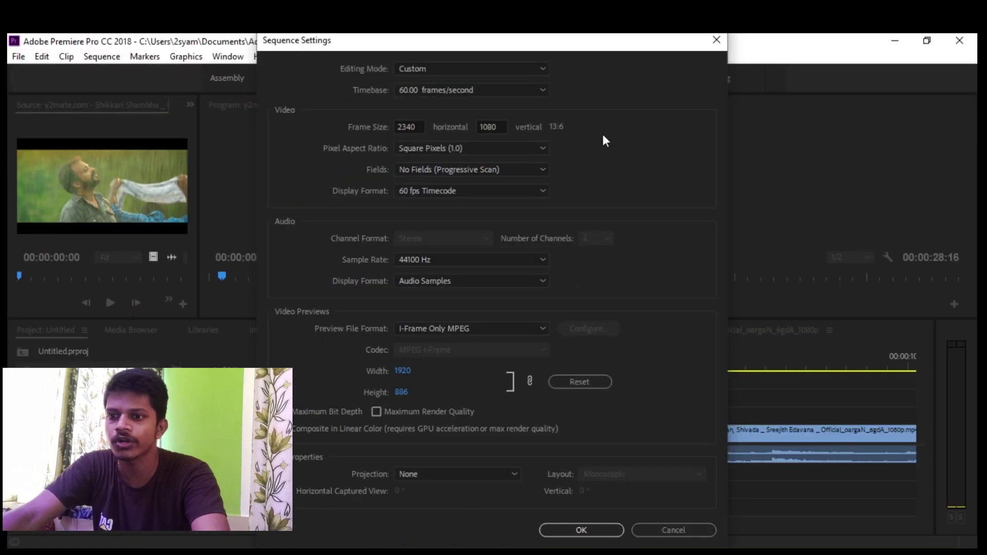
click(588, 531)
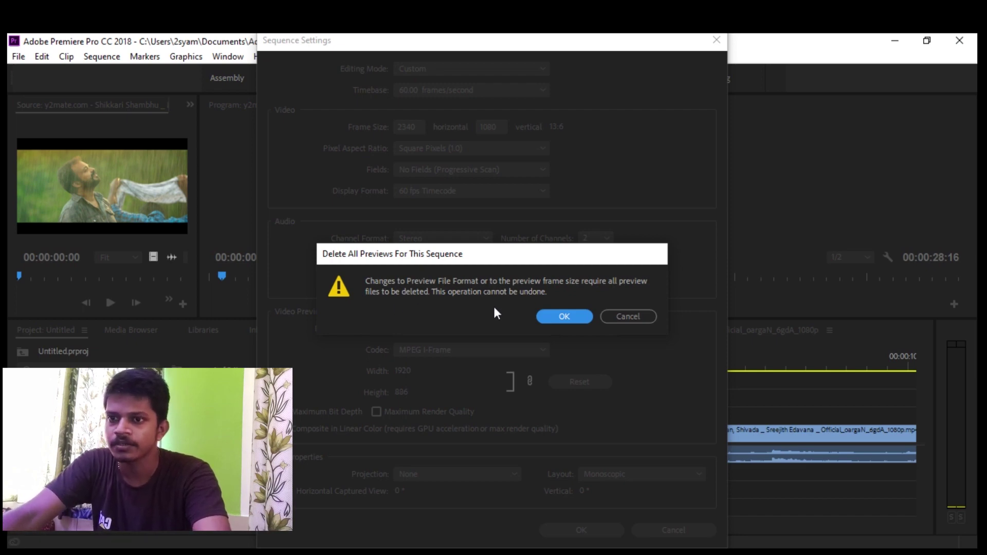
click(567, 314)
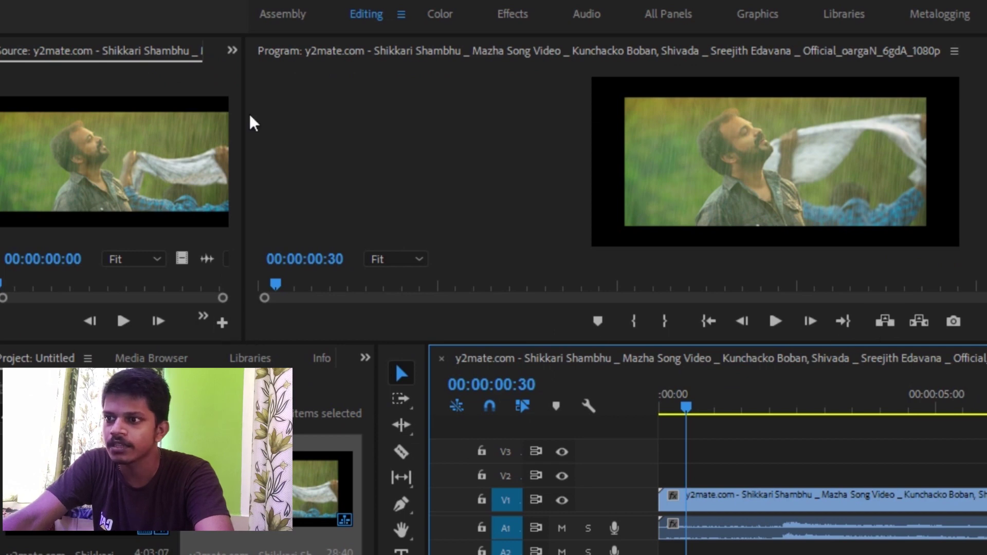
- Show the Effect Controls panel for the clip on track V1
click(232, 51)
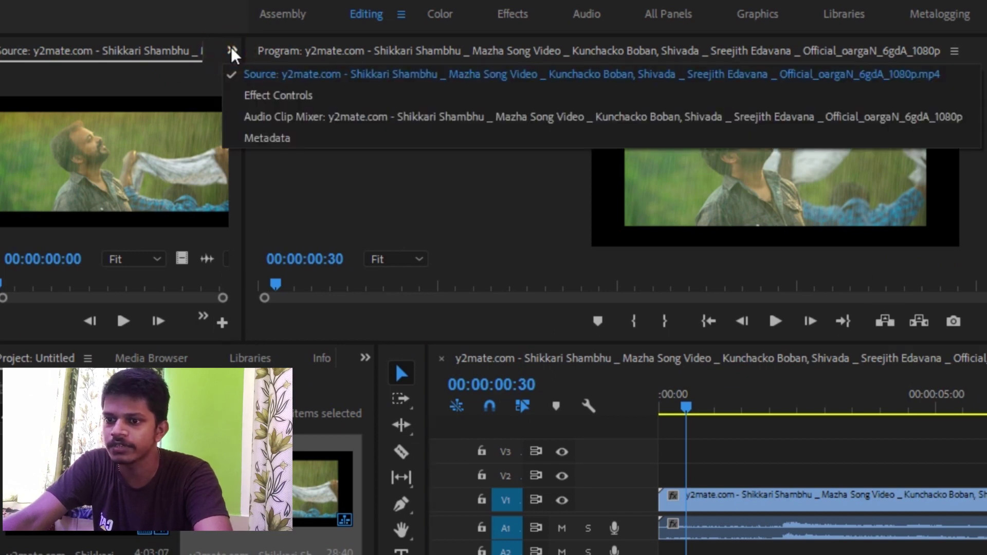
click(288, 96)
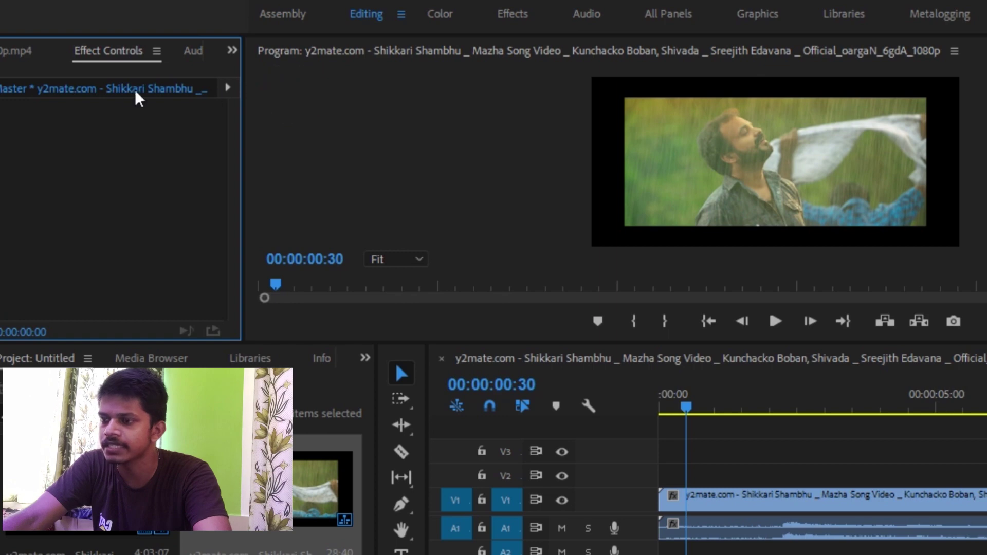
click(786, 498)
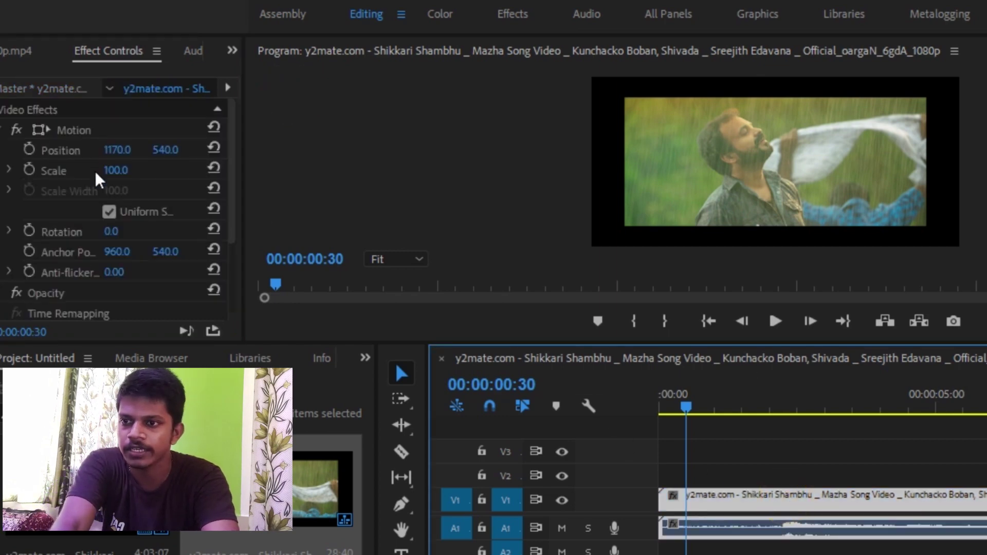
- Raise the clip's Motion Scale through 114 and 119 to a final 132
click(114, 170)
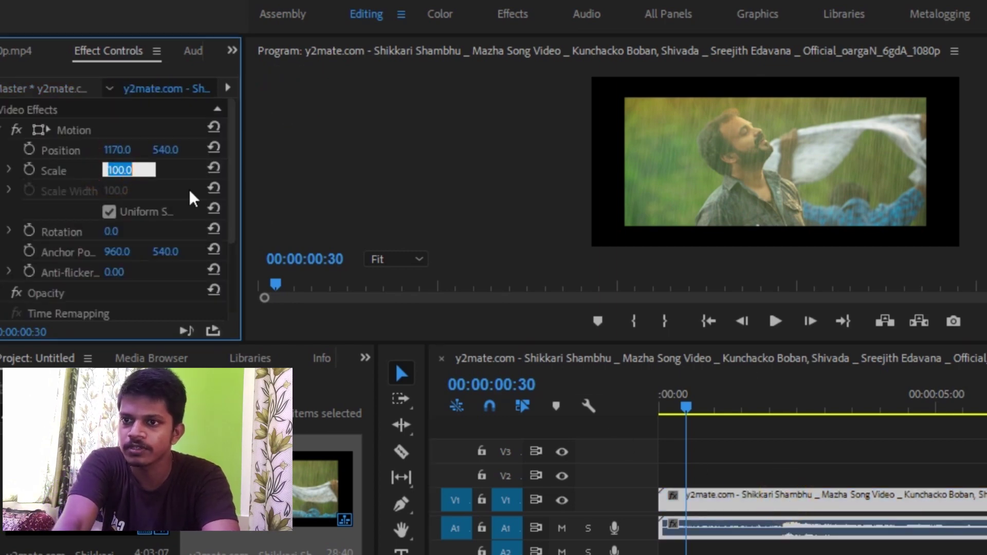
text(114)
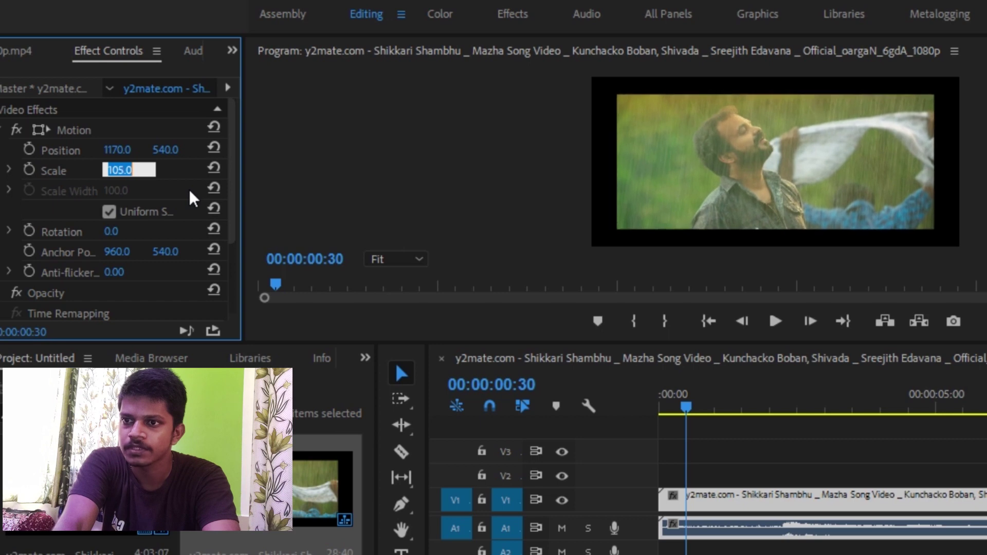
key(Return)
text(119)
key(Return)
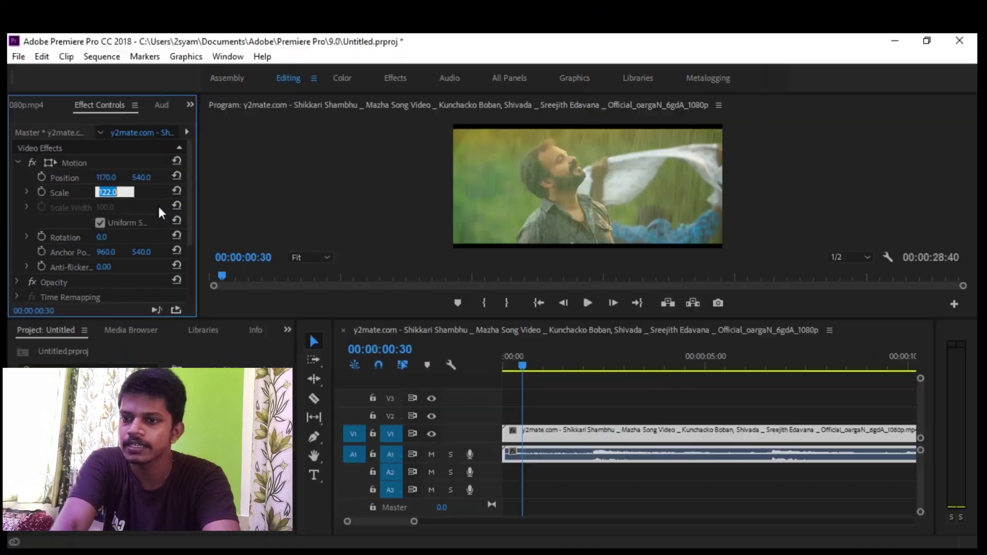
text(132)
key(Return)
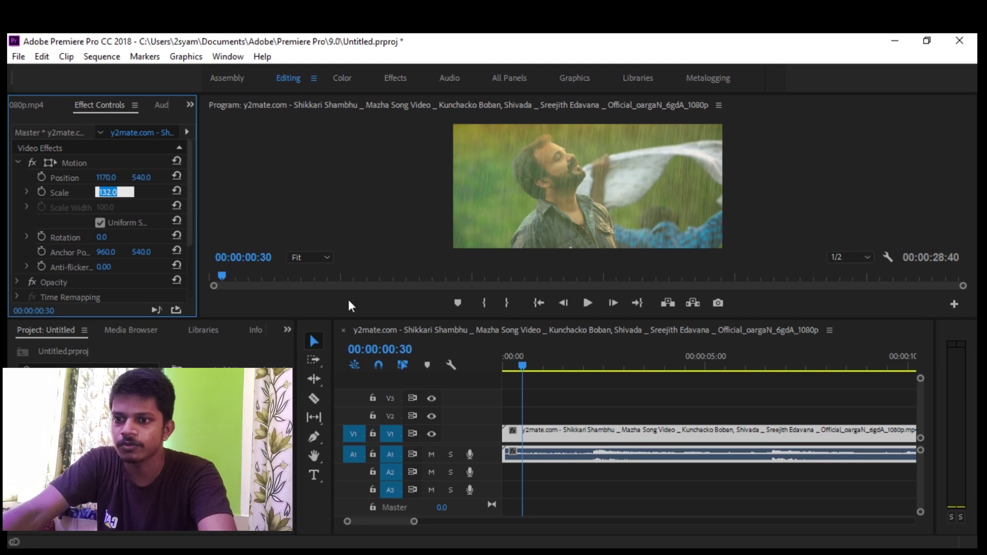
- Play the scaled clip briefly to preview it, then stop playback
click(587, 303)
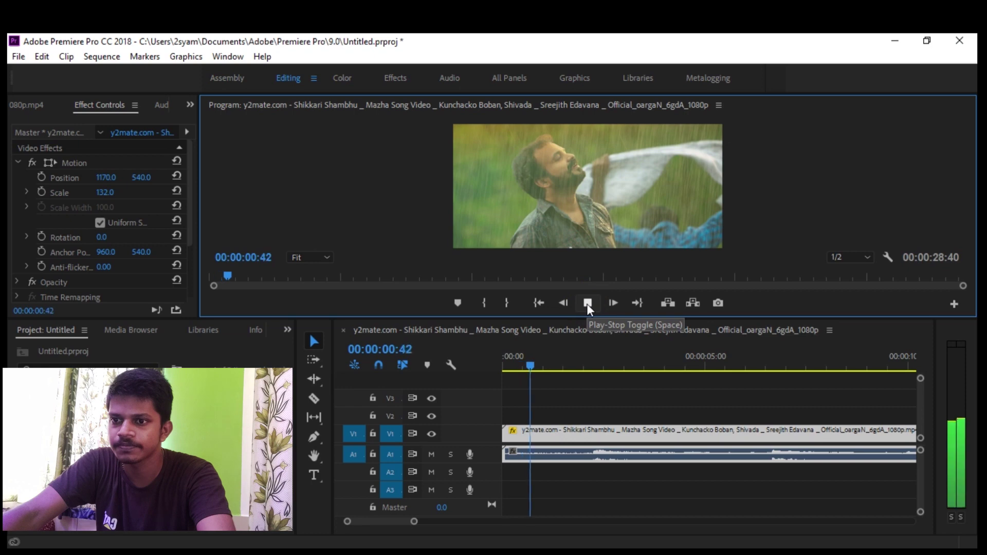
click(587, 304)
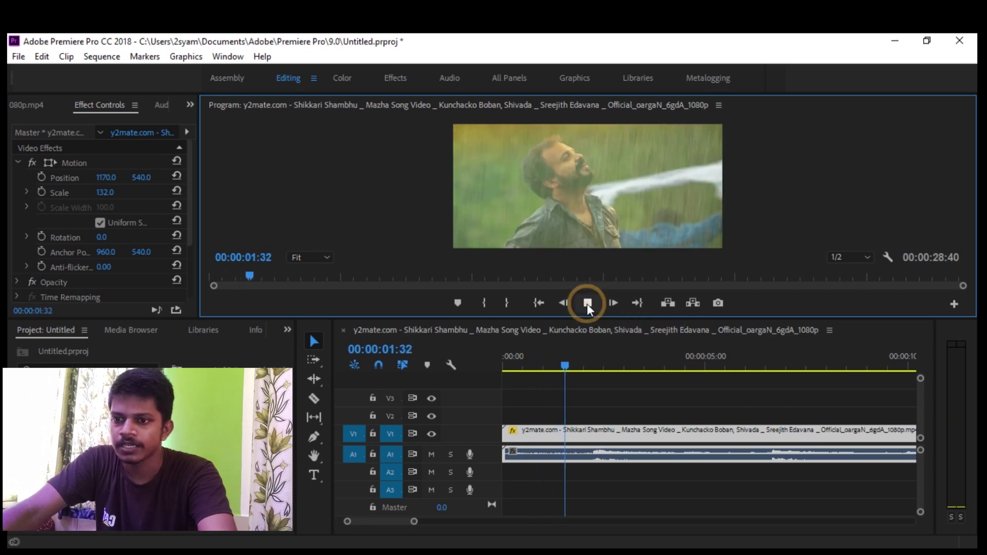
scroll(545, 377, down, 5)
click(529, 367)
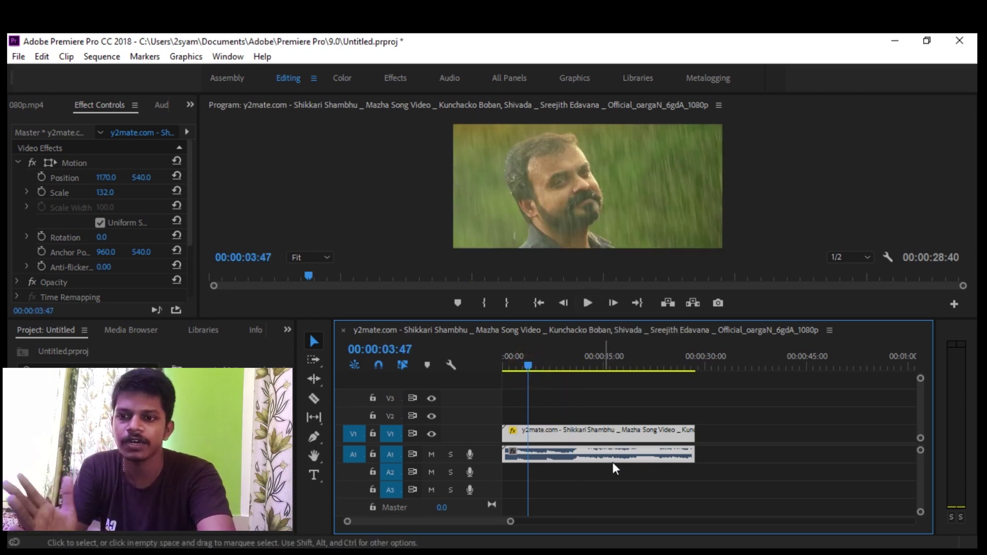
drag(513, 524, 448, 522)
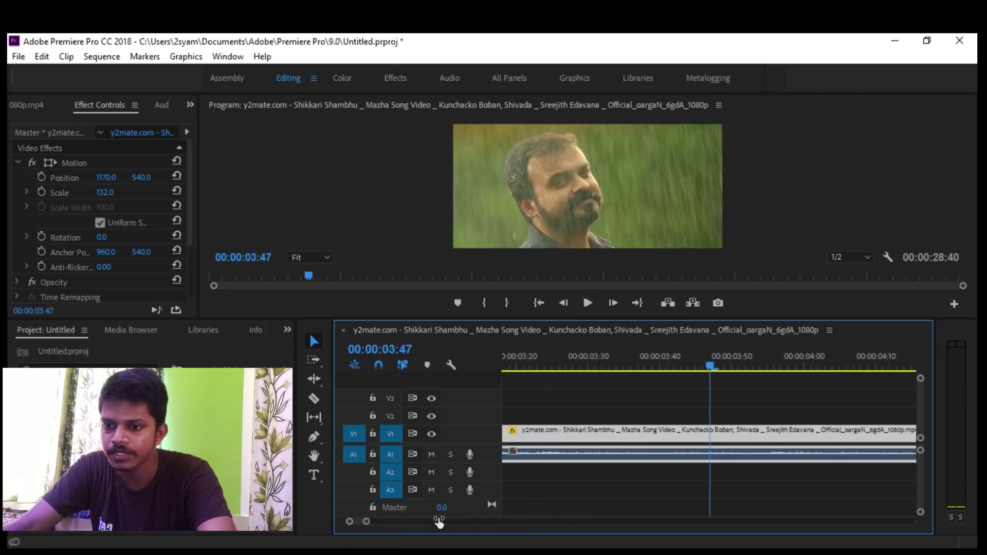
click(567, 366)
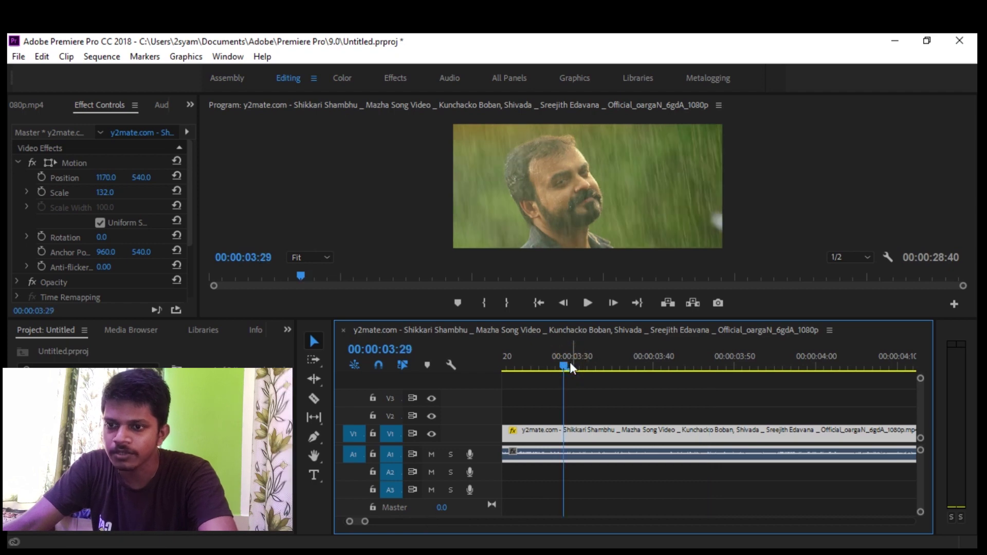
key(Right)
key(Right)
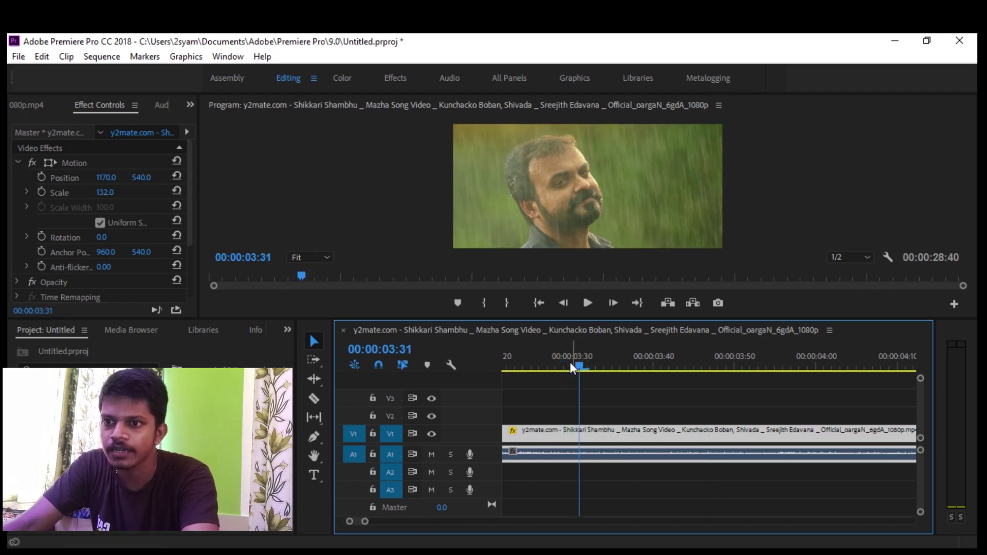
key(Right)
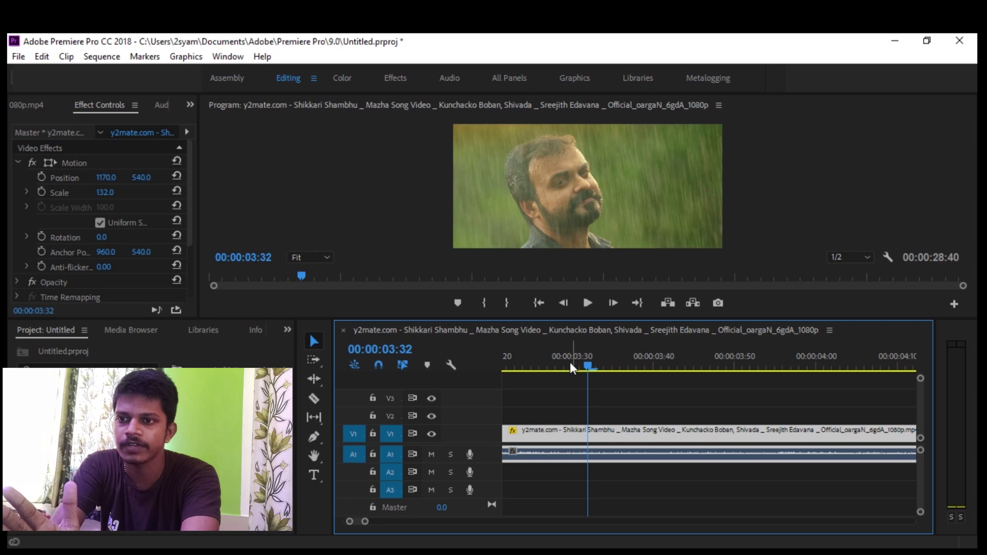
key(Right)
key(Right)
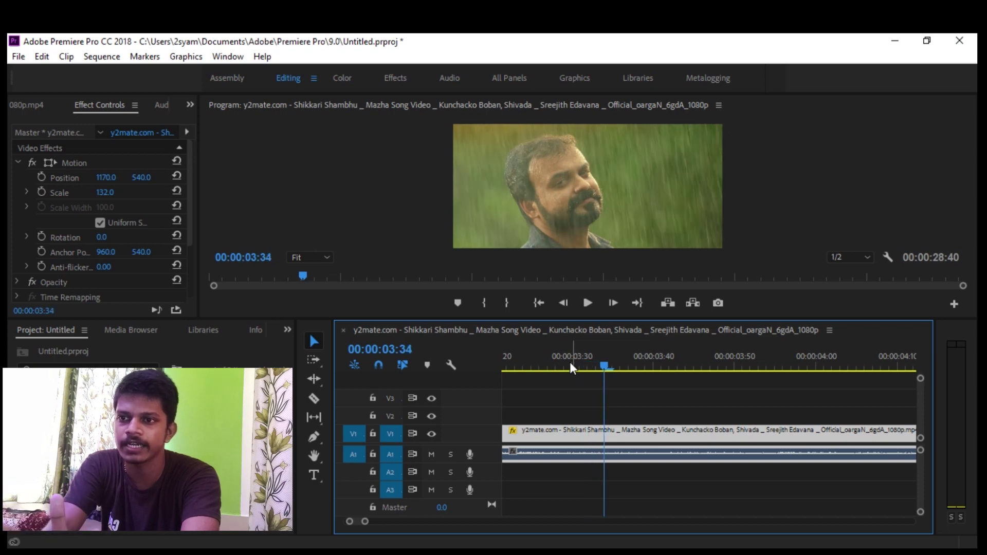
key(Right)
key(Right)
key(Right)
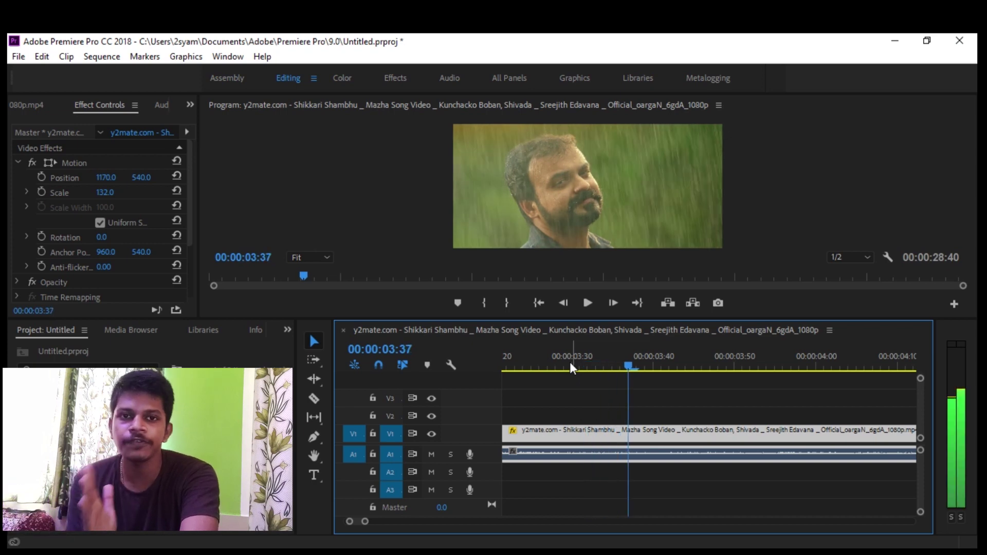
key(Right)
key(Right)
key(Right)
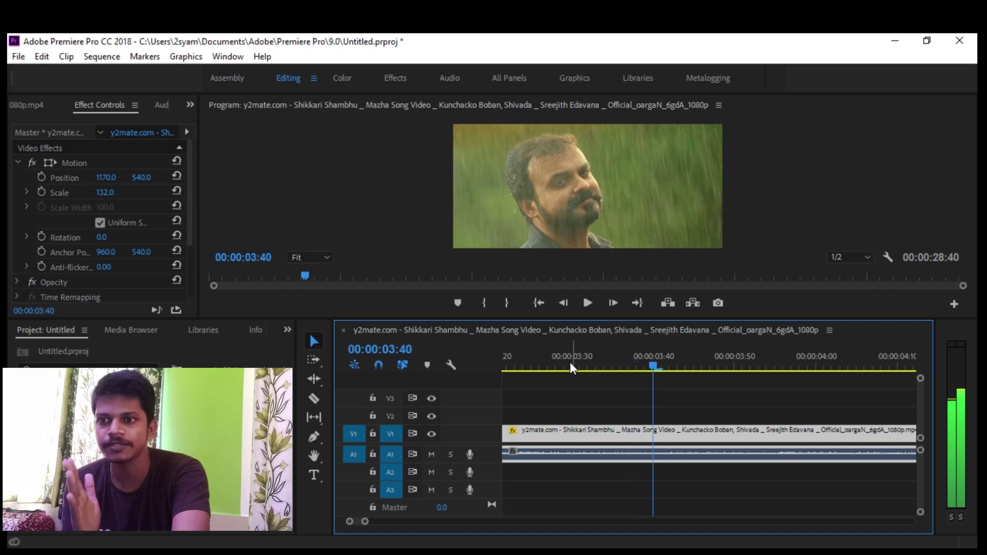
key(Right)
key(Right)
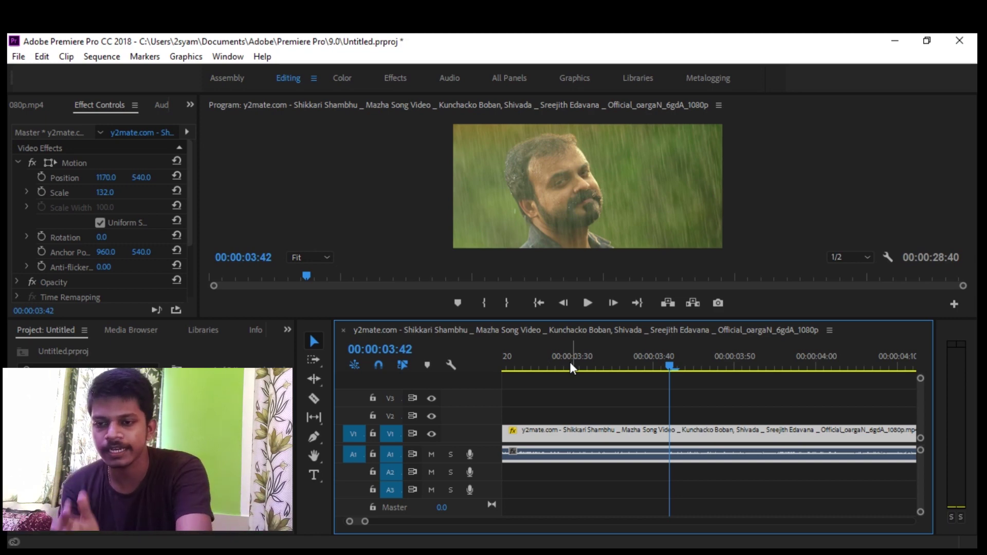
key(Right)
key(Right)
key(Right)
key(Right)
key(Right)
key(Right)
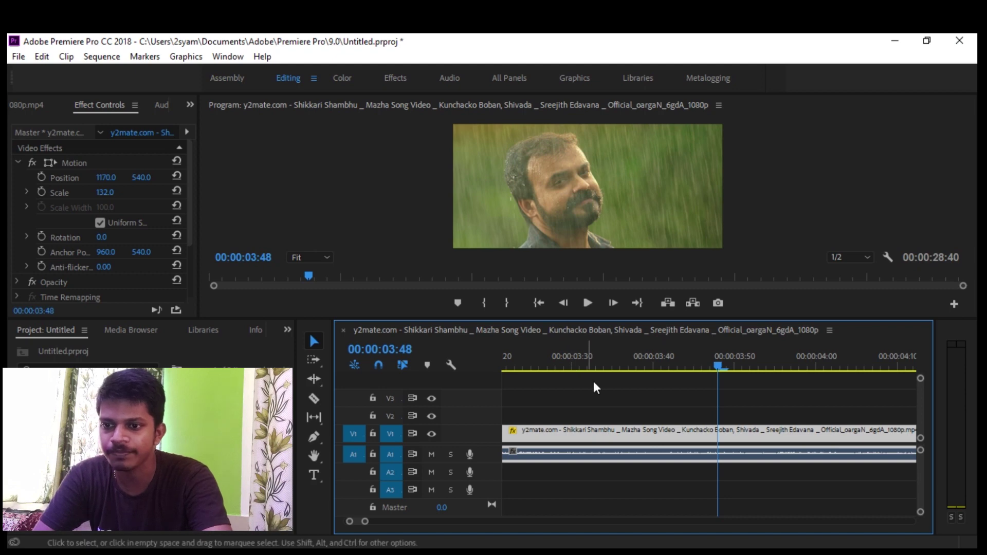
- Set the V1 song clip to Optical Flow time interpolation and zoom the timeline out
right_click(574, 441)
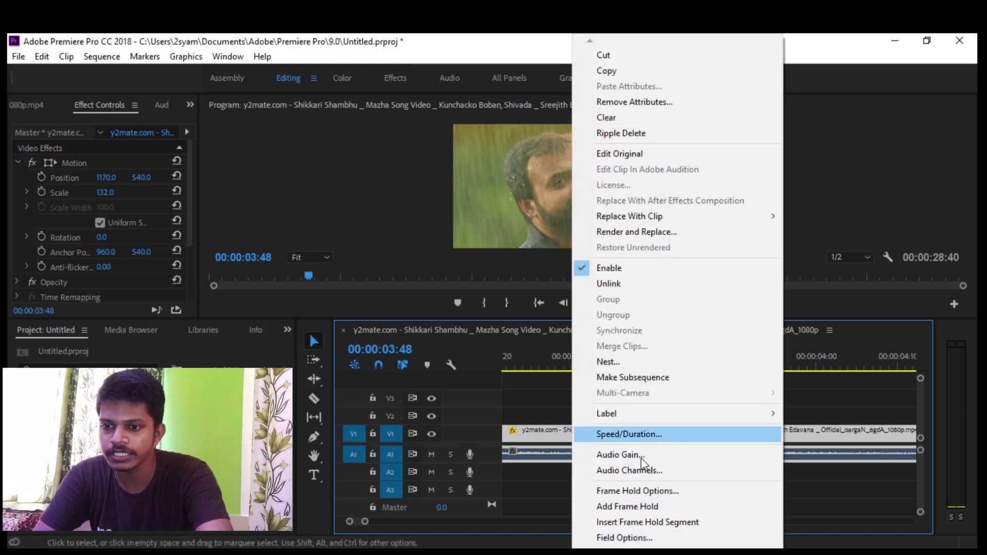
scroll(725, 493, down, 2)
scroll(725, 493, down, 2)
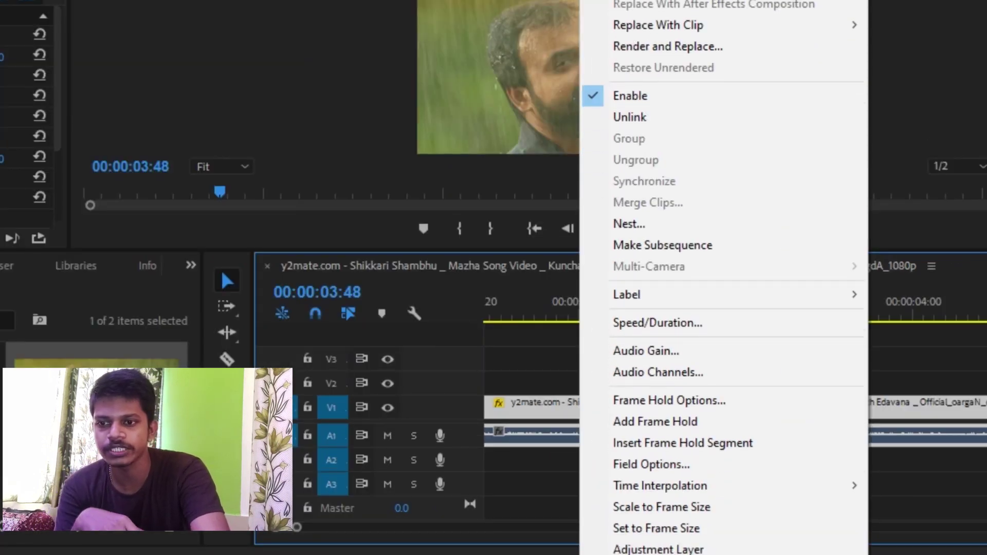
scroll(725, 494, down, 2)
mouse_move(677, 447)
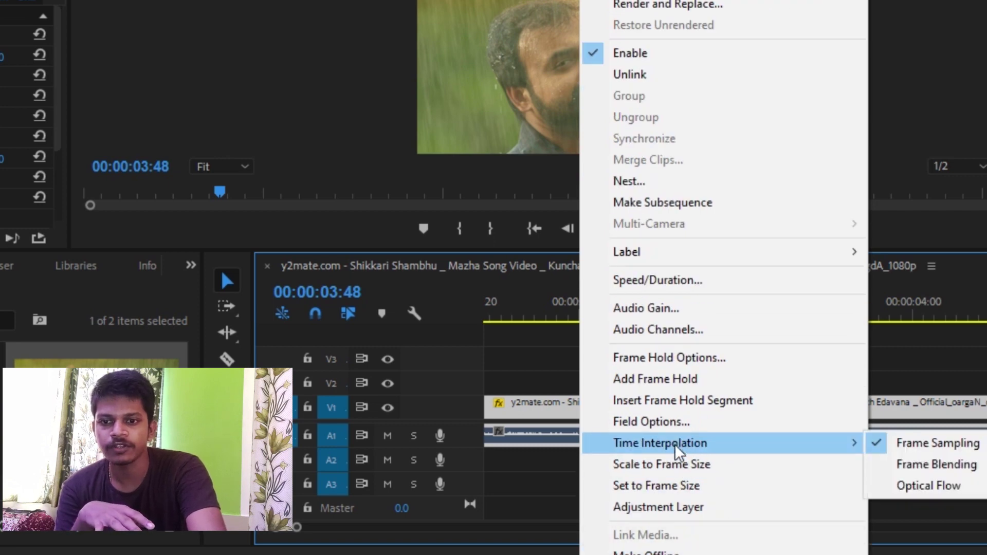
click(942, 489)
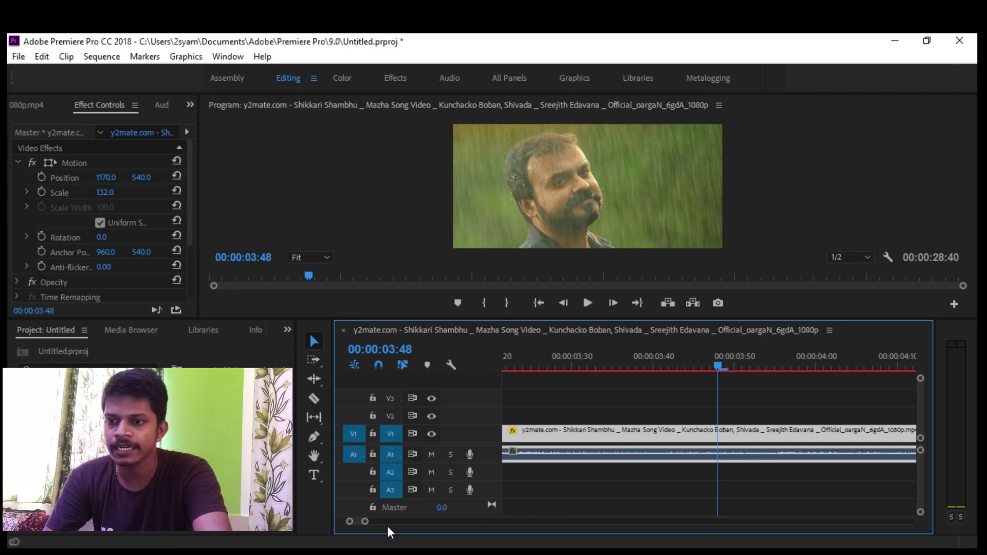
drag(367, 524, 512, 521)
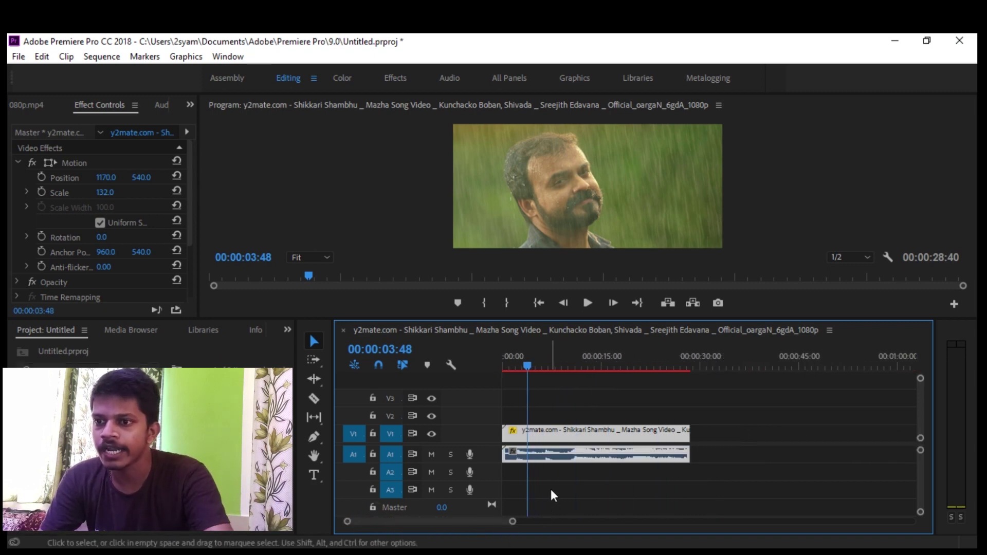
- Render In to Out to build video previews for the whole Optical Flow clip
key(Return)
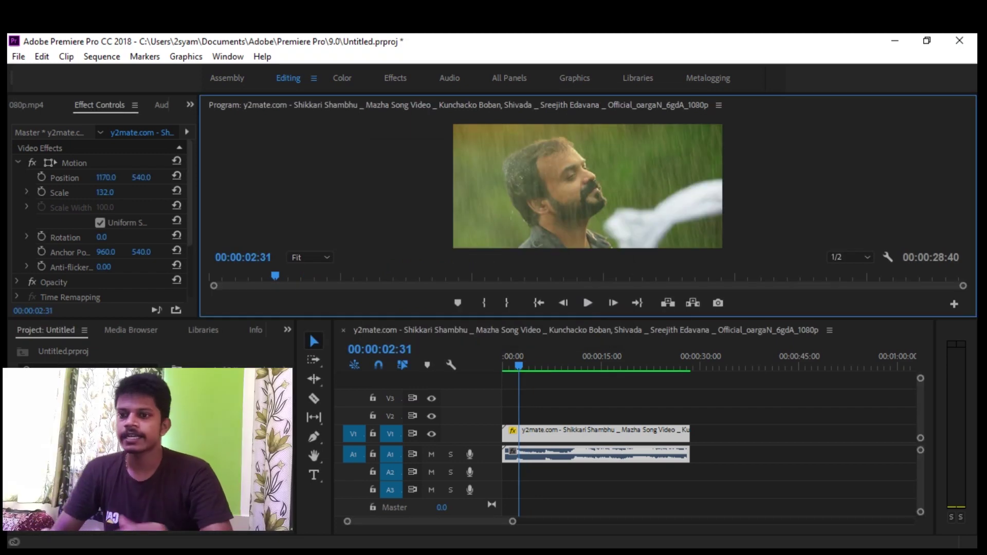
- Check the audio clip's options, then mute the computer's speaker volume
click(652, 454)
right_click(651, 454)
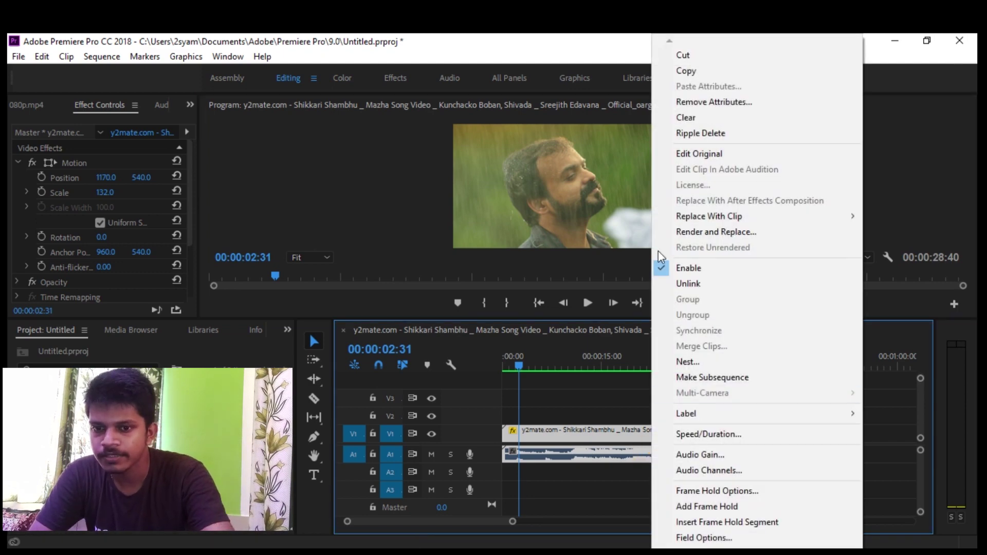
click(570, 400)
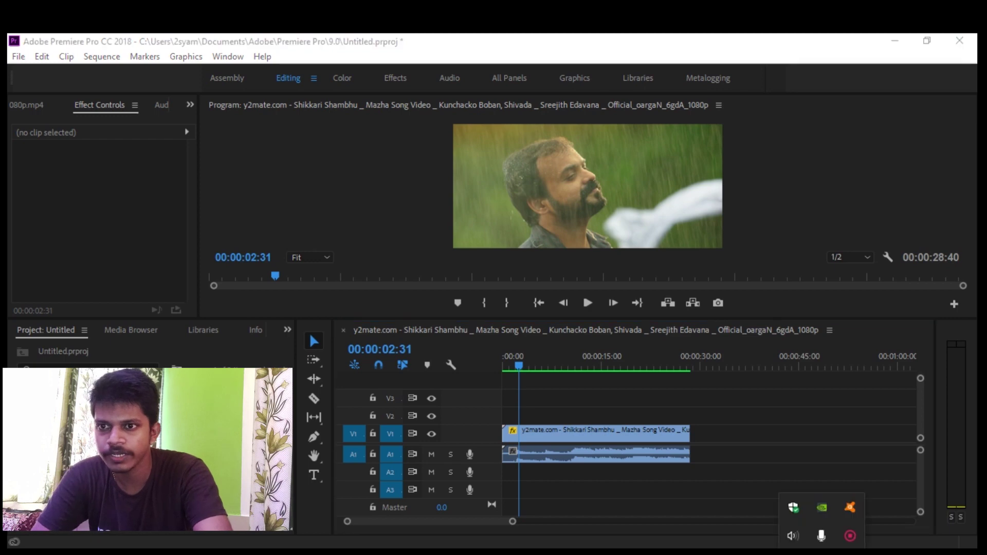
click(793, 536)
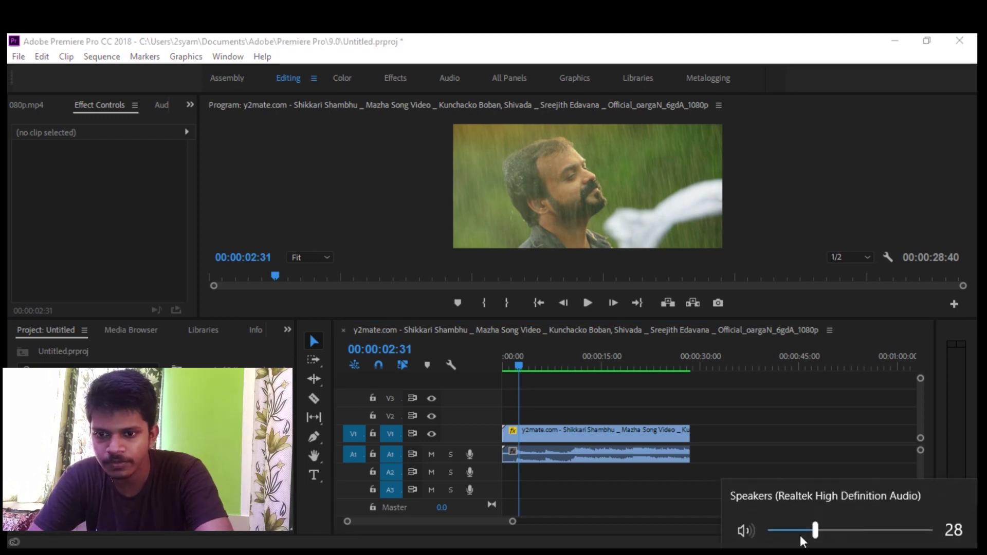
drag(814, 530, 729, 532)
- Select the clip and briefly play the sequence, then stop
click(596, 454)
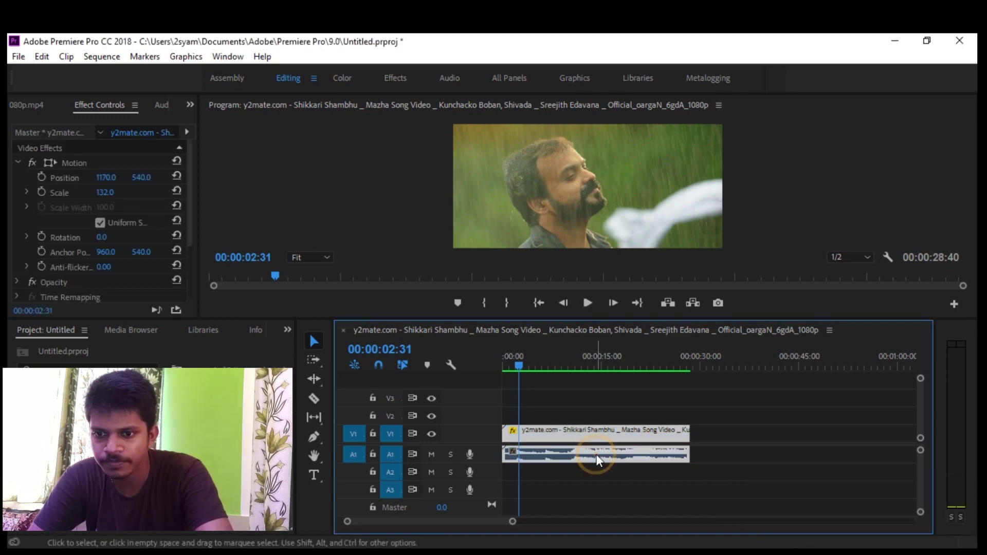
click(591, 303)
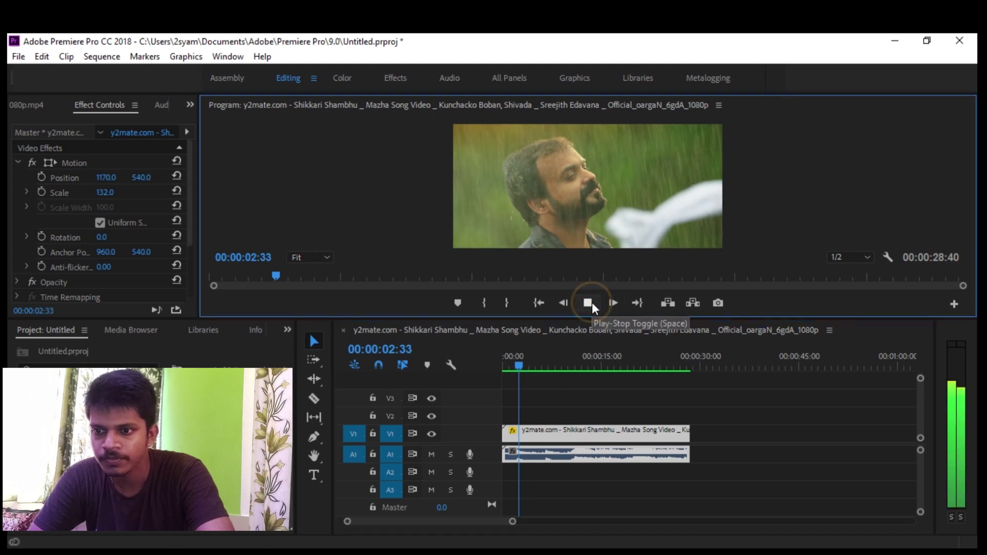
click(592, 303)
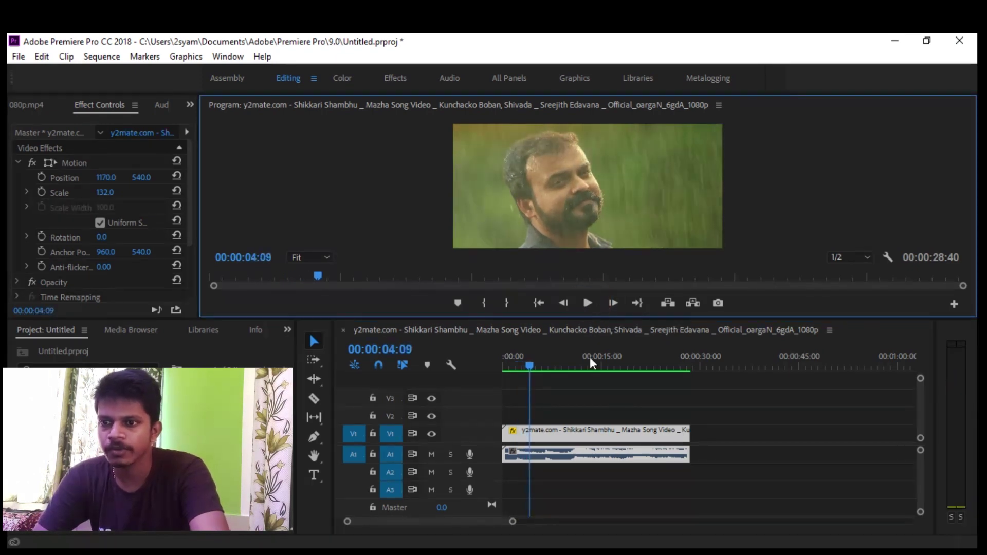
- Zoom into the first two seconds, step frames from 0:00, and enlarge the program monitor
drag(511, 523, 436, 521)
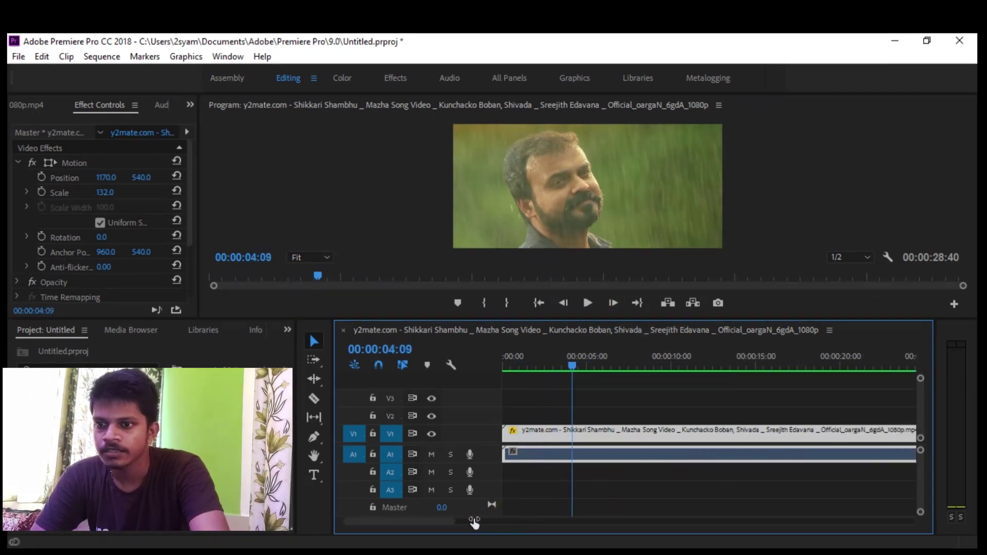
drag(366, 525, 358, 524)
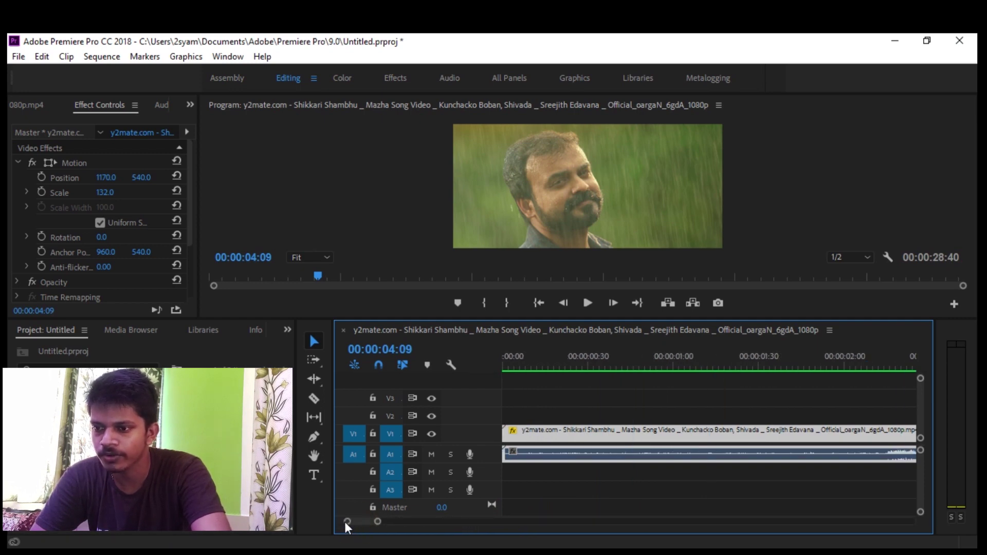
click(513, 366)
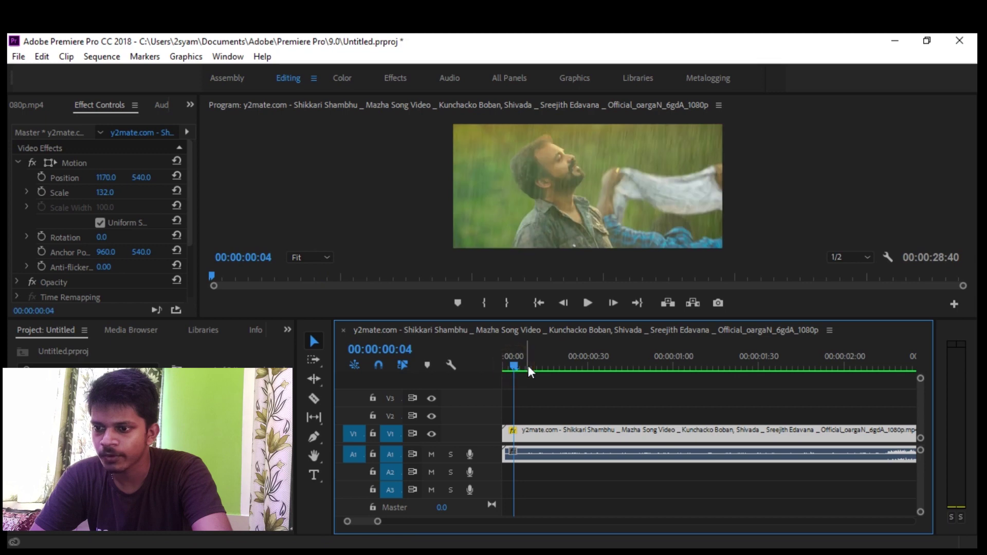
key(Right)
key(Right)
key(Right)
key(Right)
key(Right)
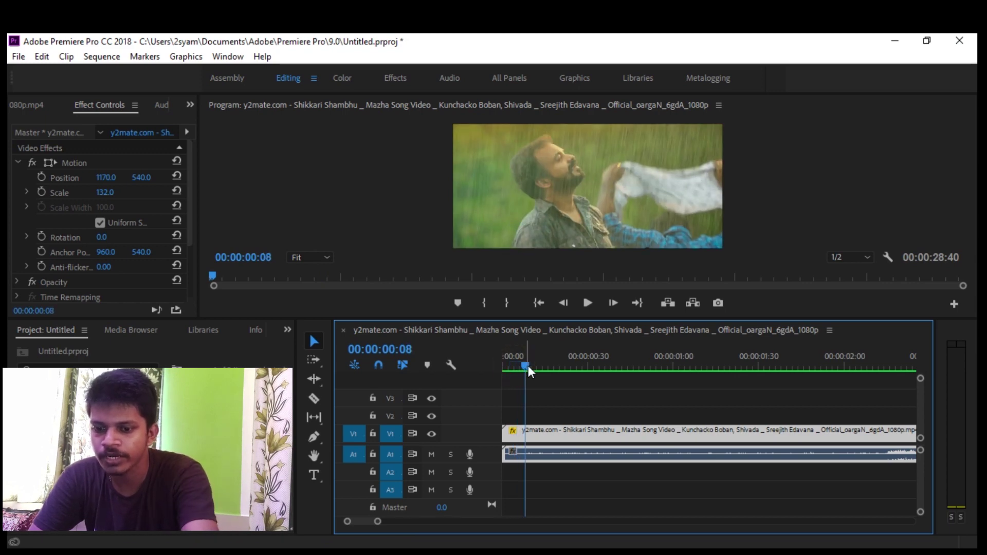
key(Right)
key(Right)
key(Right)
key(Right)
key(Right)
key(Right)
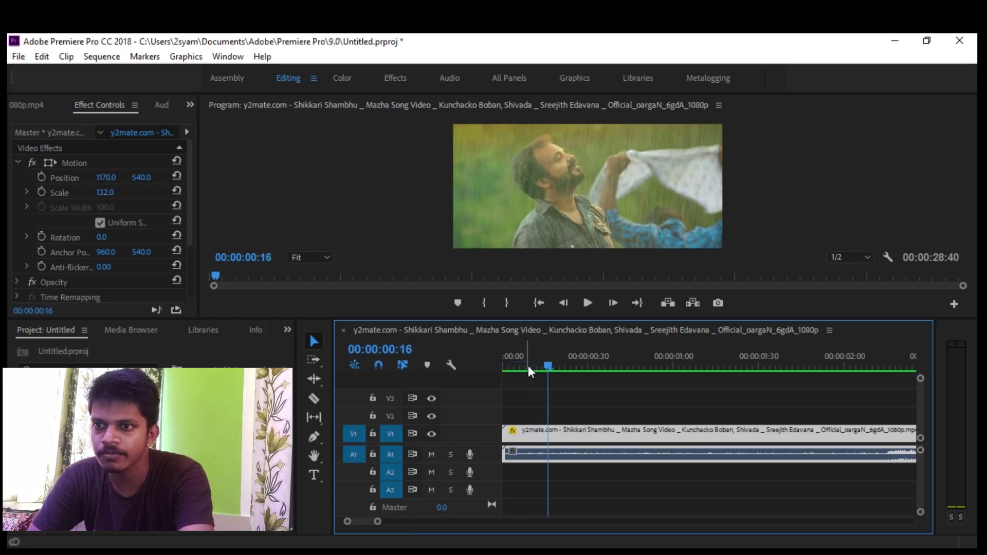
key(Right)
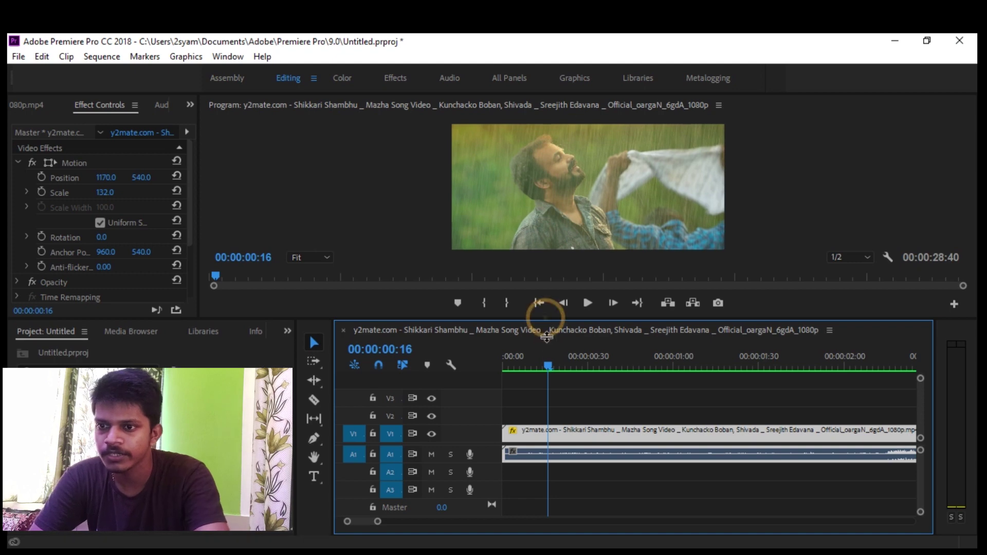
drag(546, 324, 549, 427)
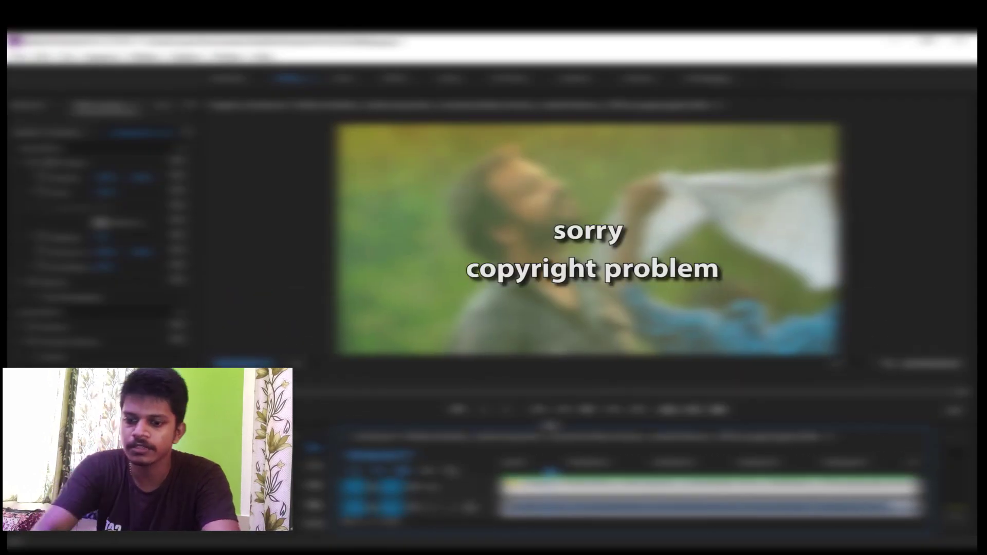
- Play the clip through to about 00:00:26:50 and resize the monitor back to normal
key(space)
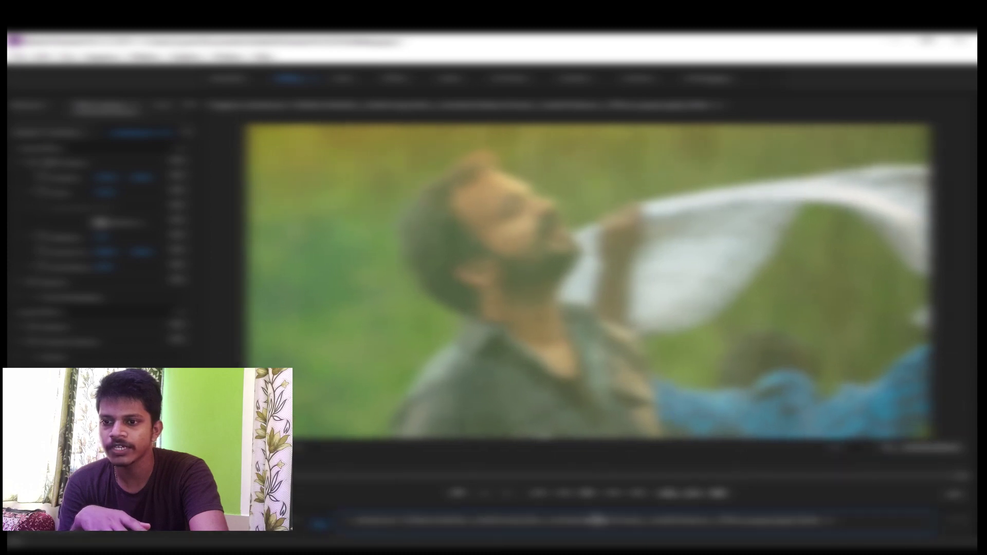
click(586, 498)
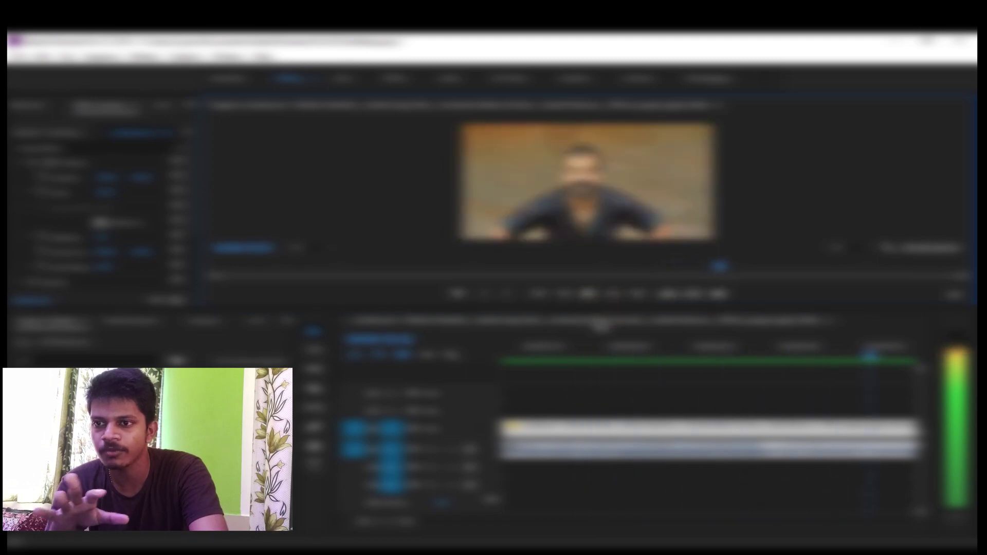
drag(608, 361, 608, 438)
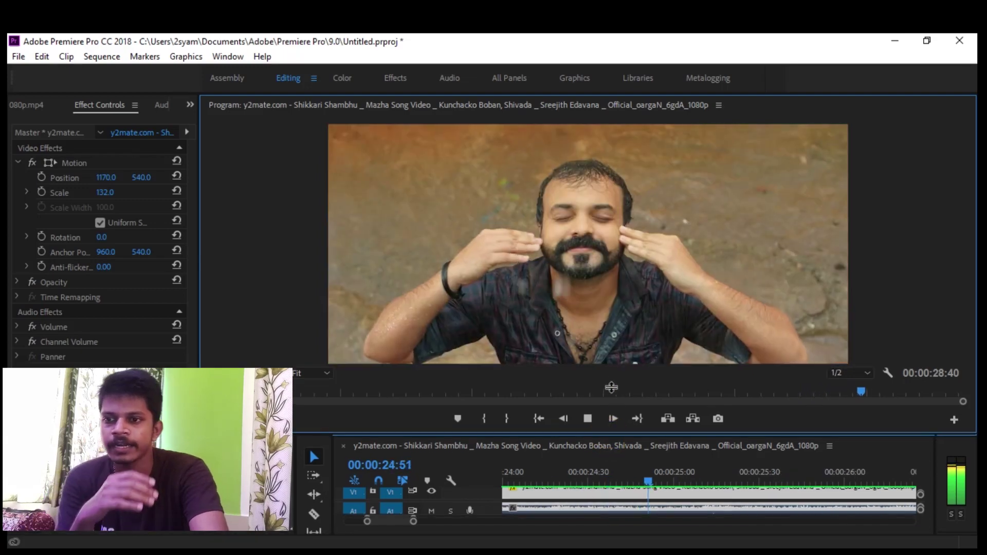
drag(609, 437, 621, 311)
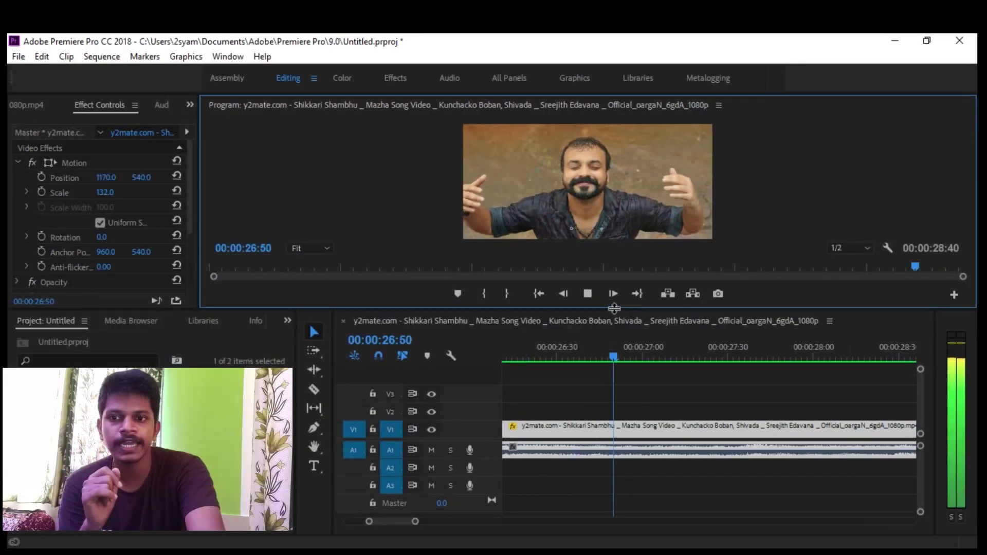
- Stop playback, zoom out to the whole clip, and park the playhead near eleven seconds
click(587, 294)
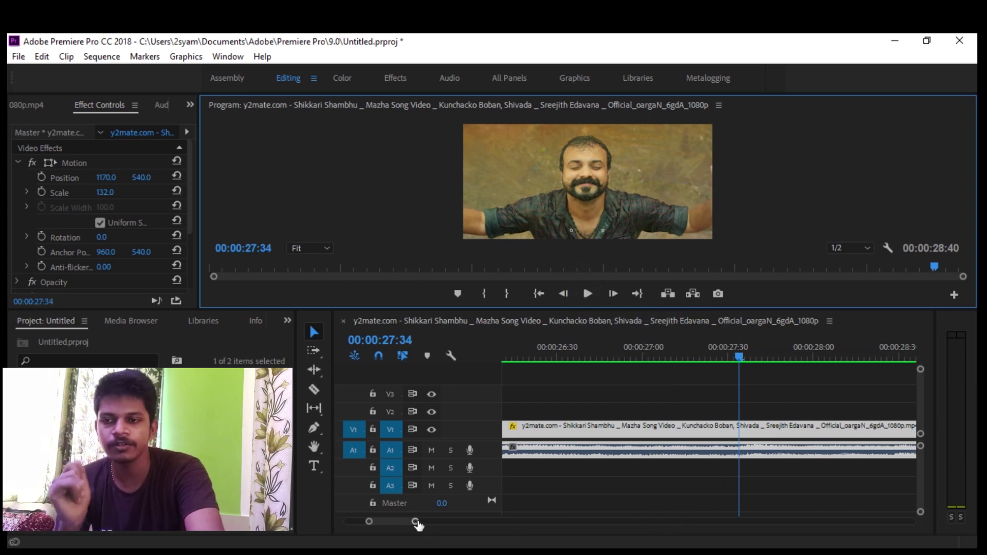
drag(415, 521, 482, 522)
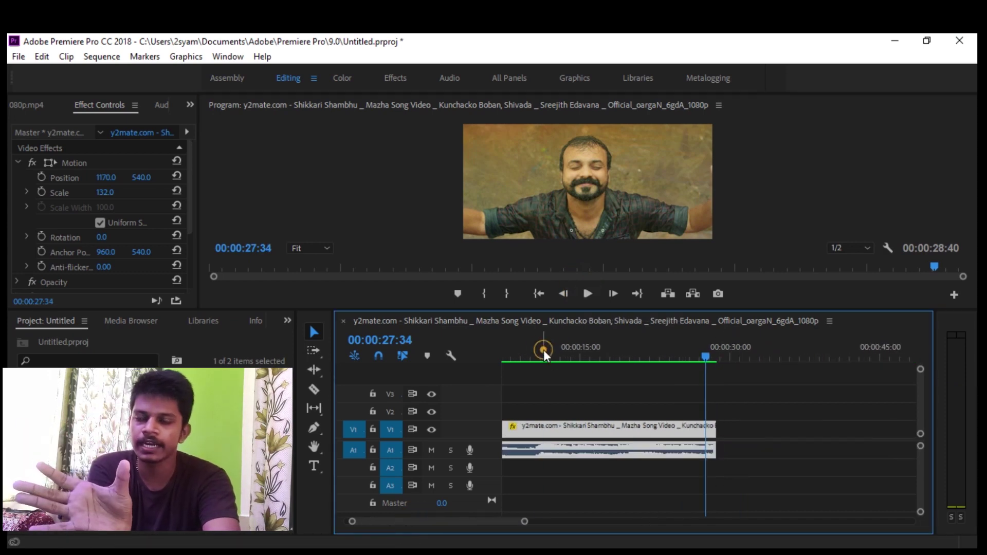
click(543, 354)
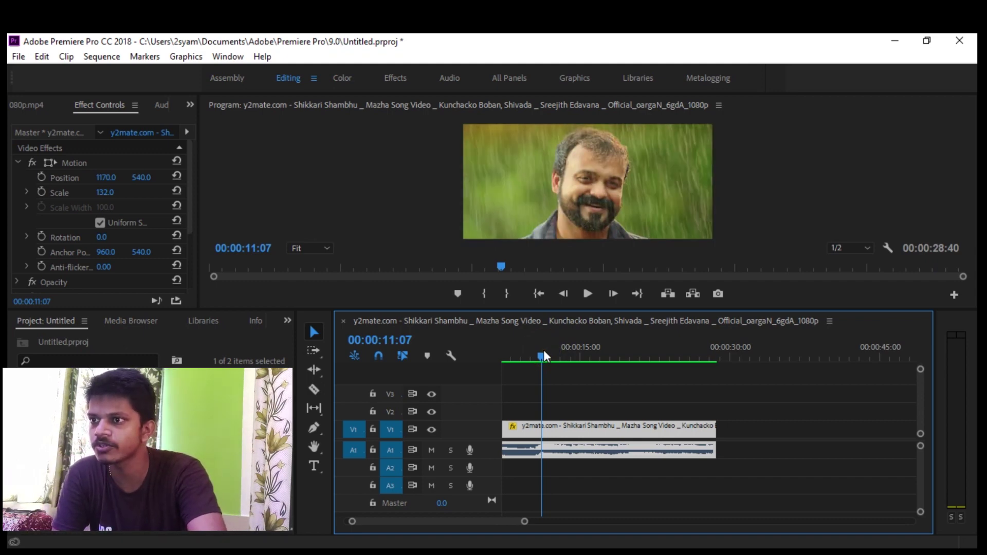
- Set the sequence frame size to 1080 x 2340 and accept deleting previews
click(101, 58)
click(155, 63)
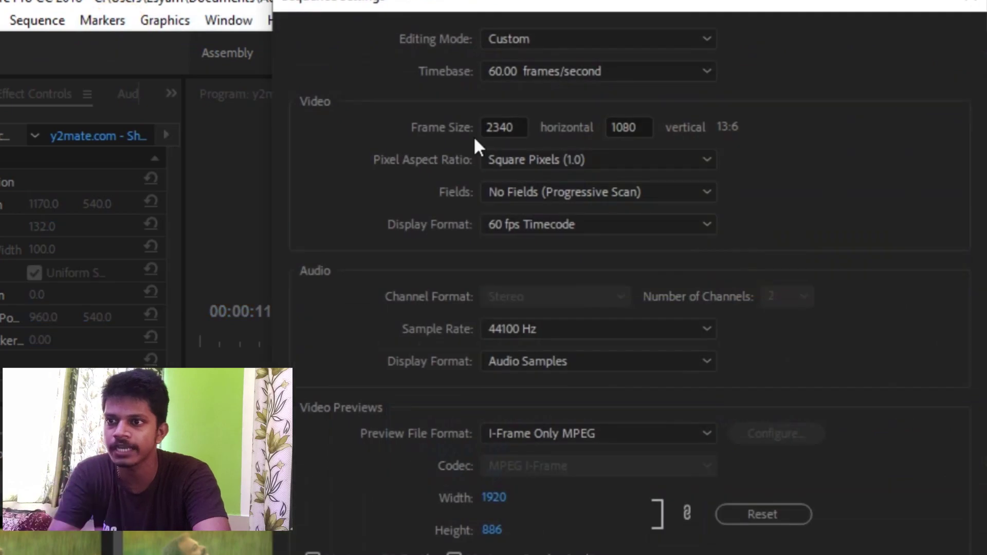
double_click(521, 127)
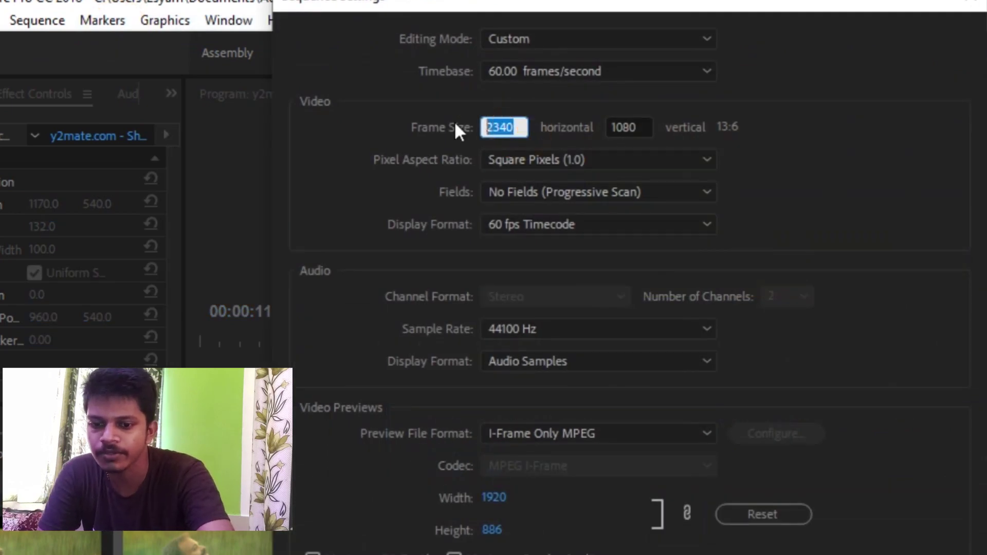
text(1080)
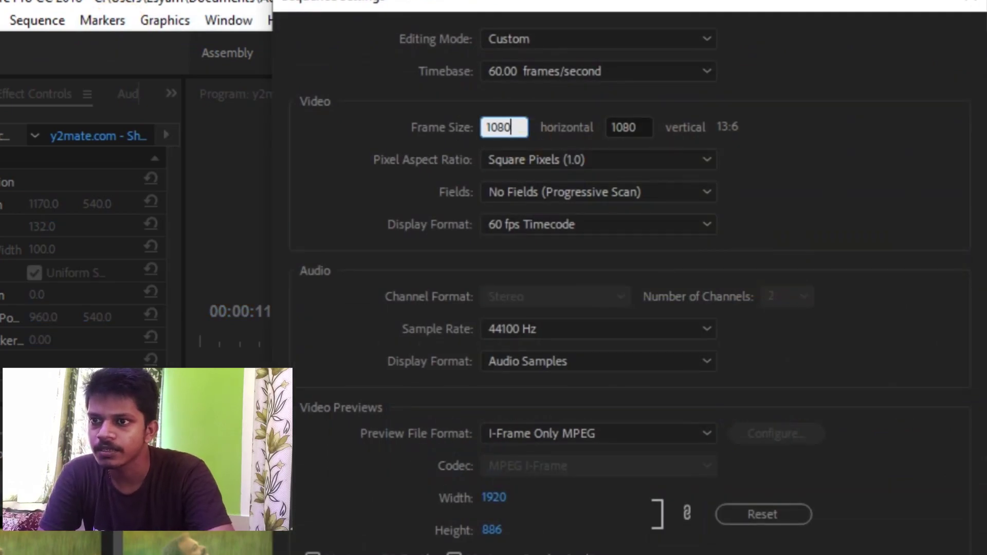
double_click(639, 128)
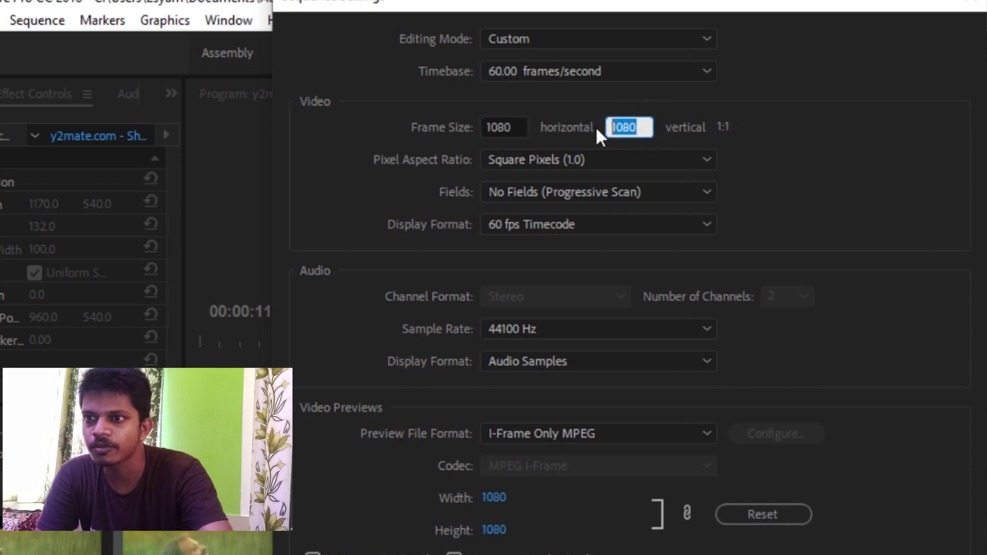
text(2340)
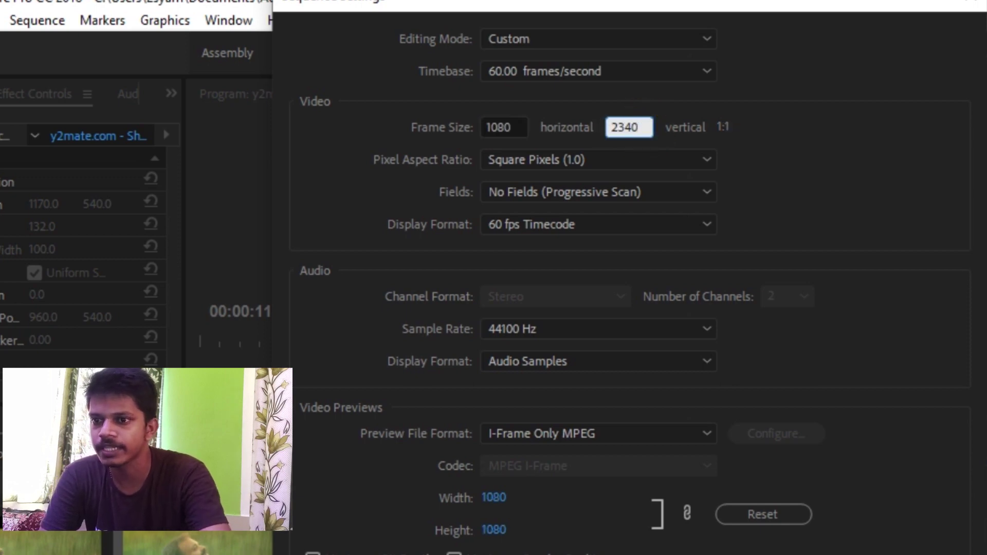
key(Tab)
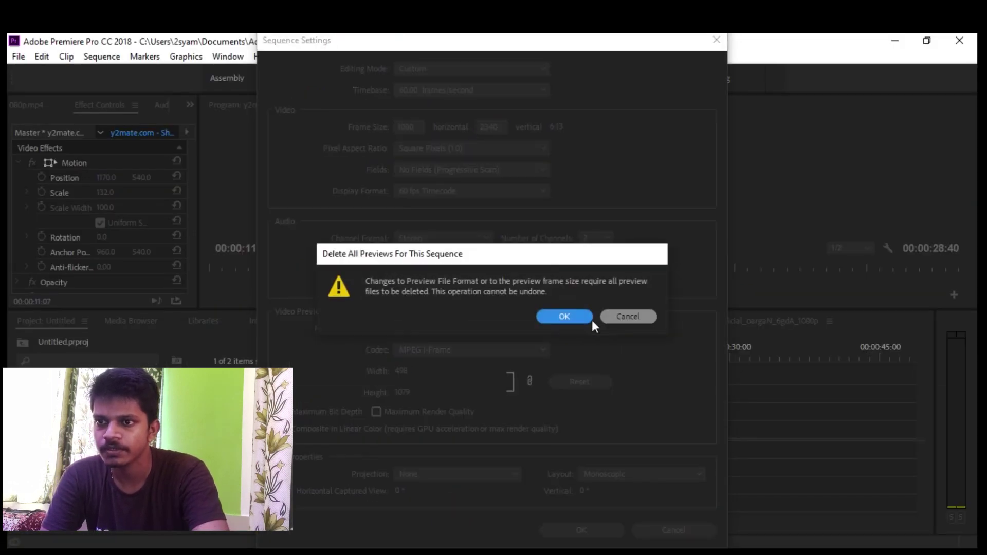
click(570, 321)
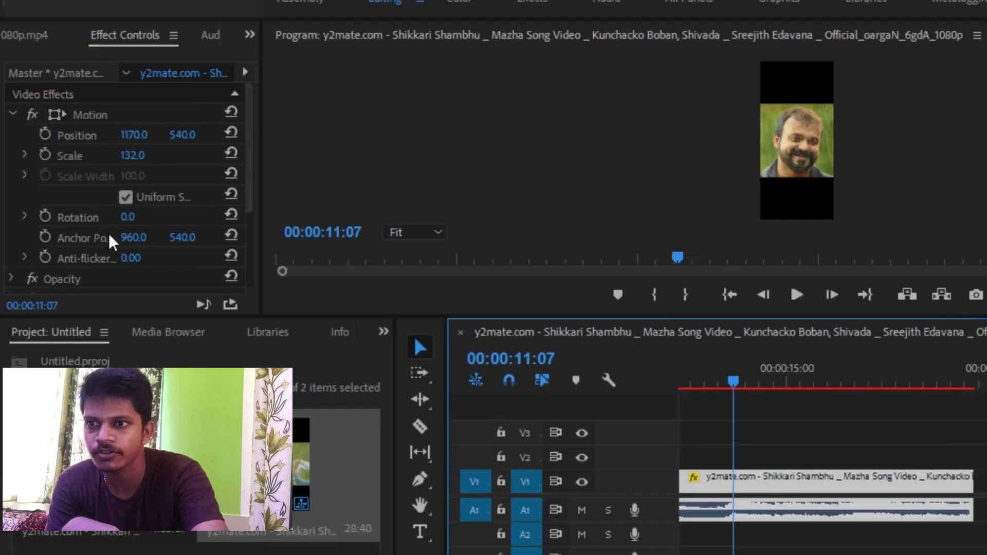
- Rotate the clip 90° and play it back to check it fills the vertical frame
click(129, 216)
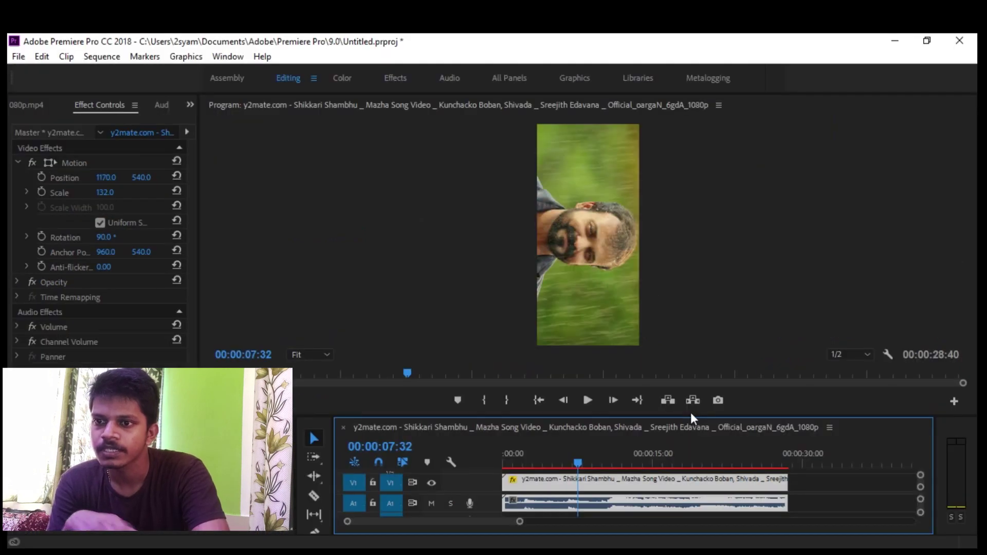
click(589, 400)
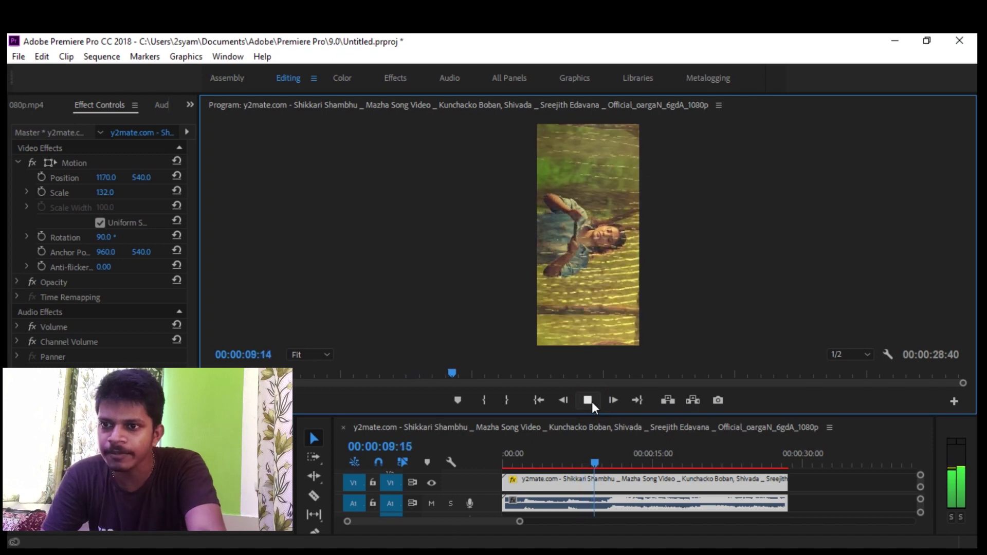
click(591, 402)
click(860, 492)
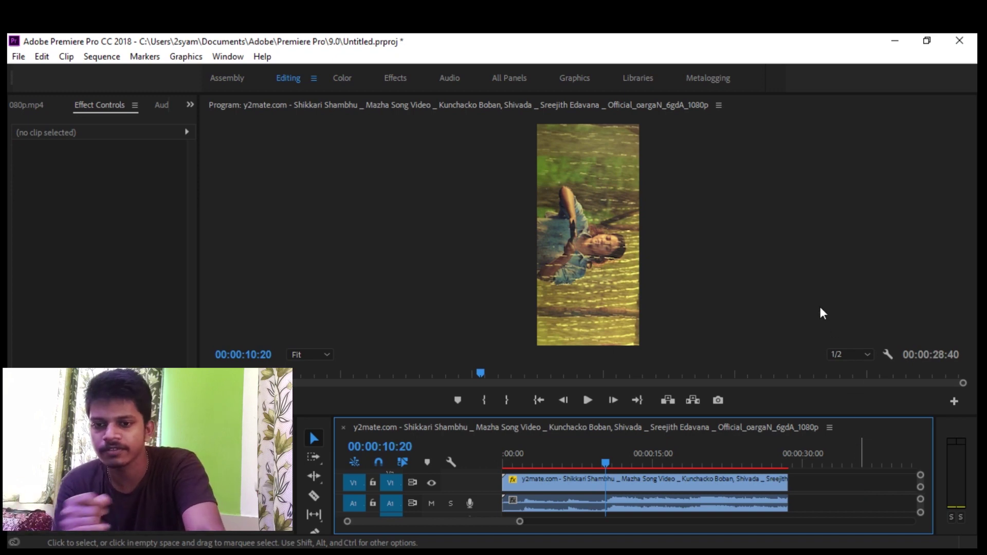
key(ctrl+m)
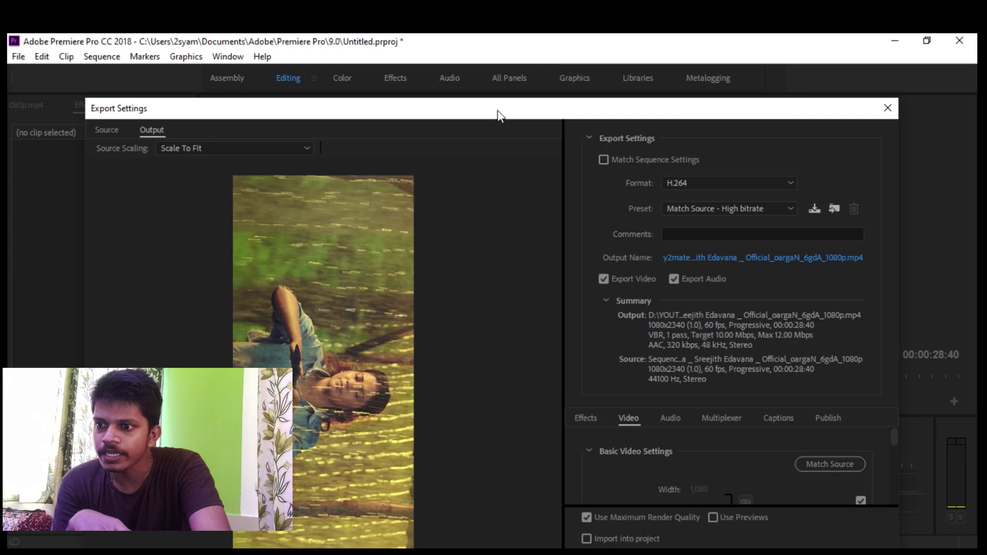
- Keep H.264 as the export format in Export Settings
drag(498, 114, 474, 60)
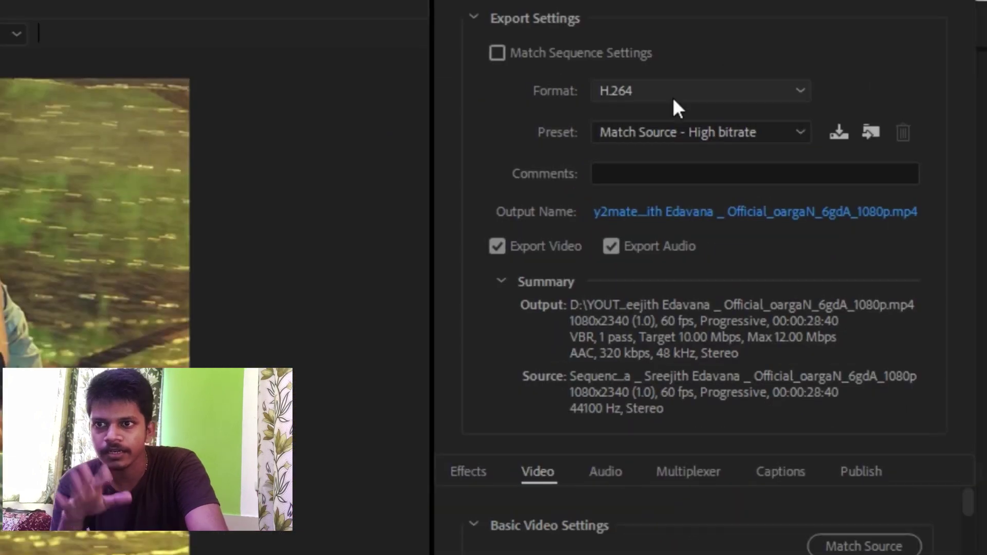
click(674, 100)
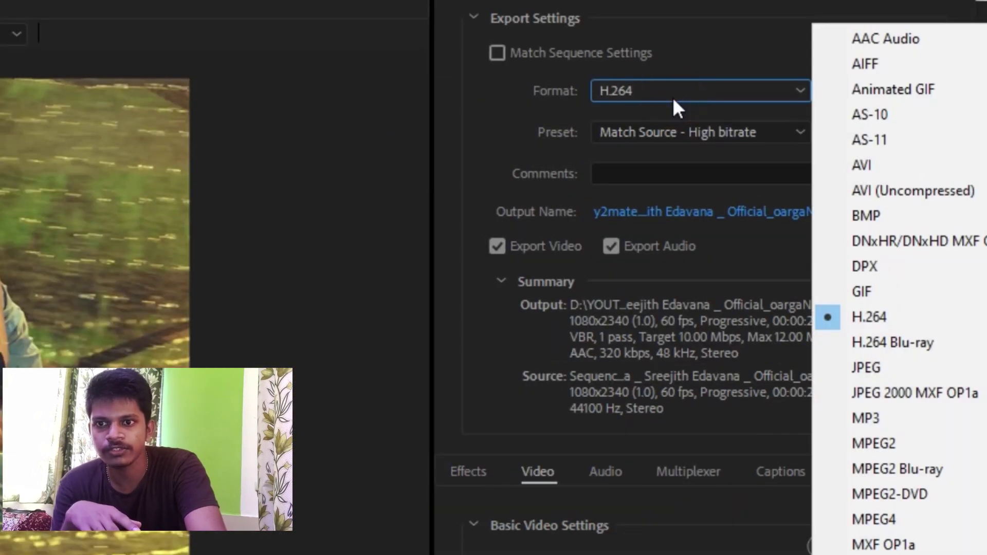
click(832, 316)
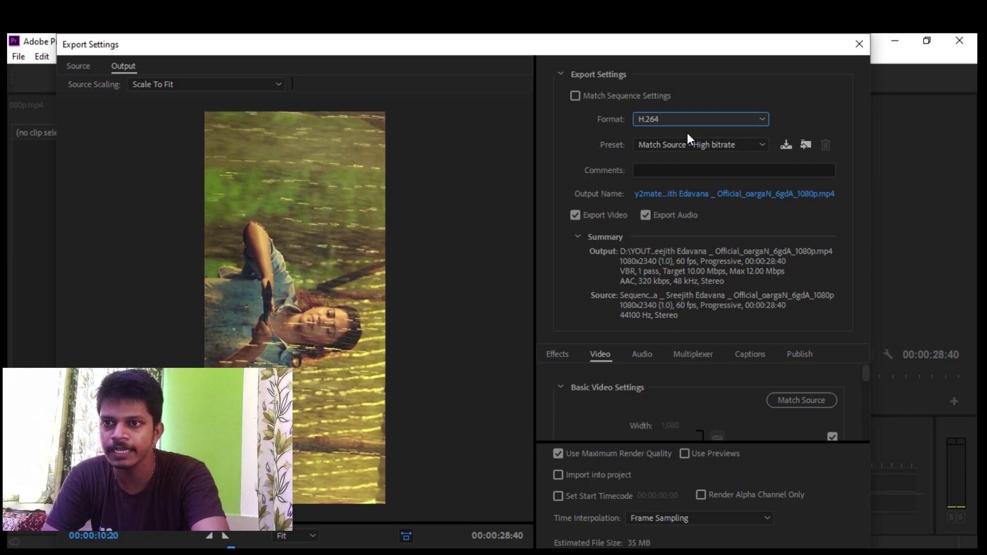
- Set the target and maximum bitrate to 3 Mbps
click(634, 66)
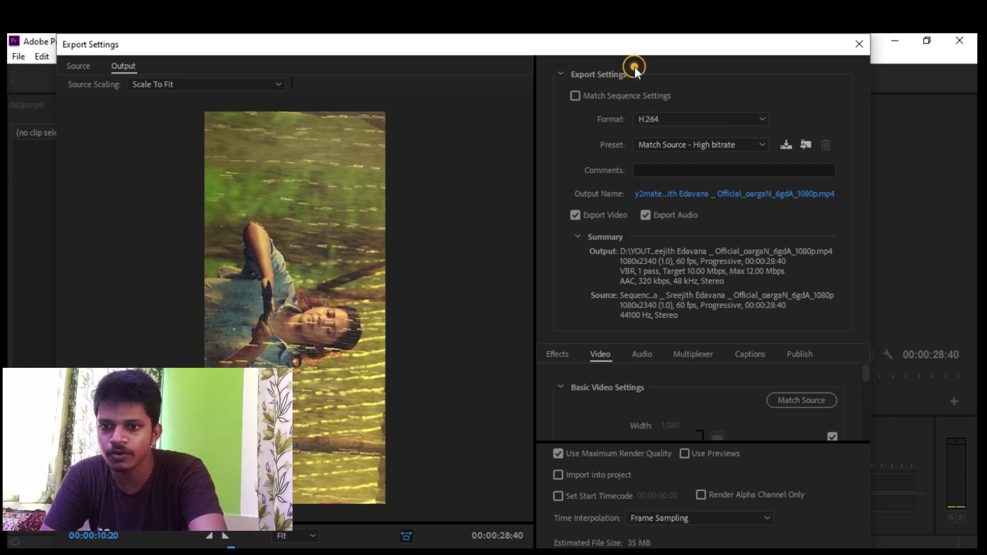
scroll(617, 376, down, 3)
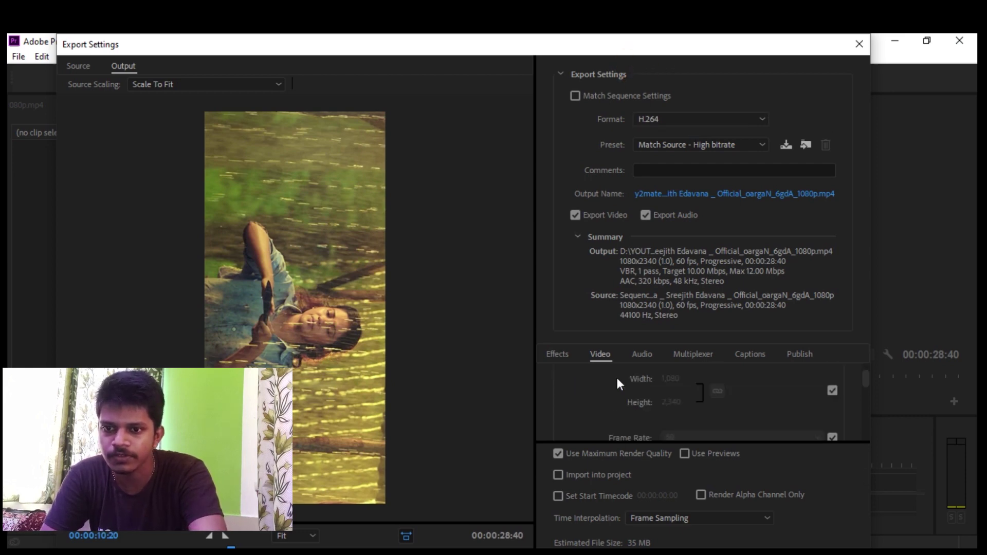
scroll(590, 380, down, 6)
scroll(590, 378, down, 3)
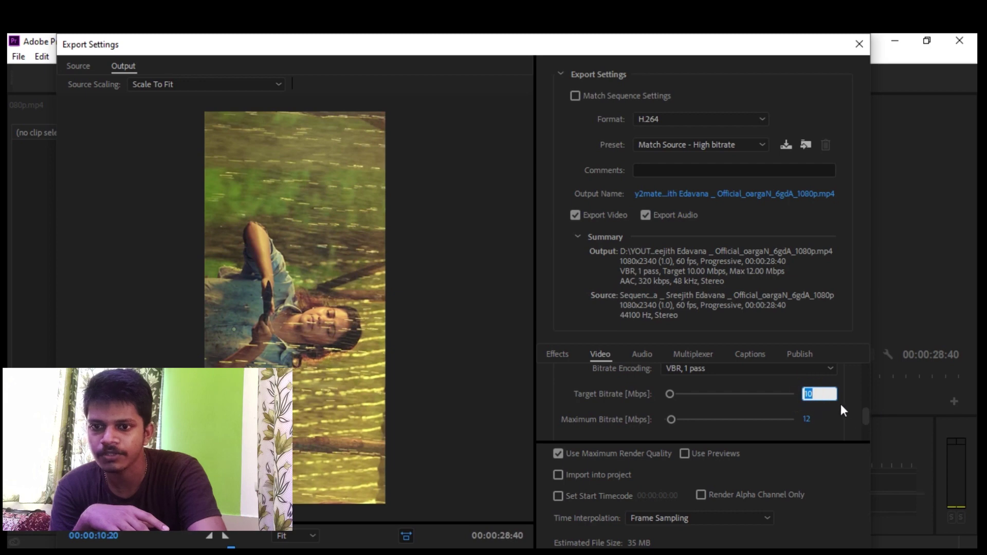
text(5)
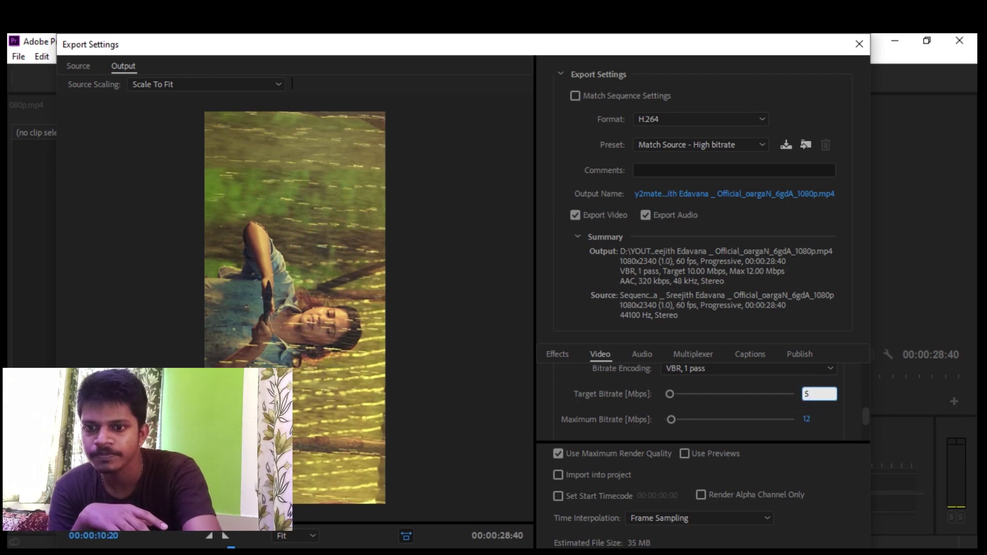
key(Return)
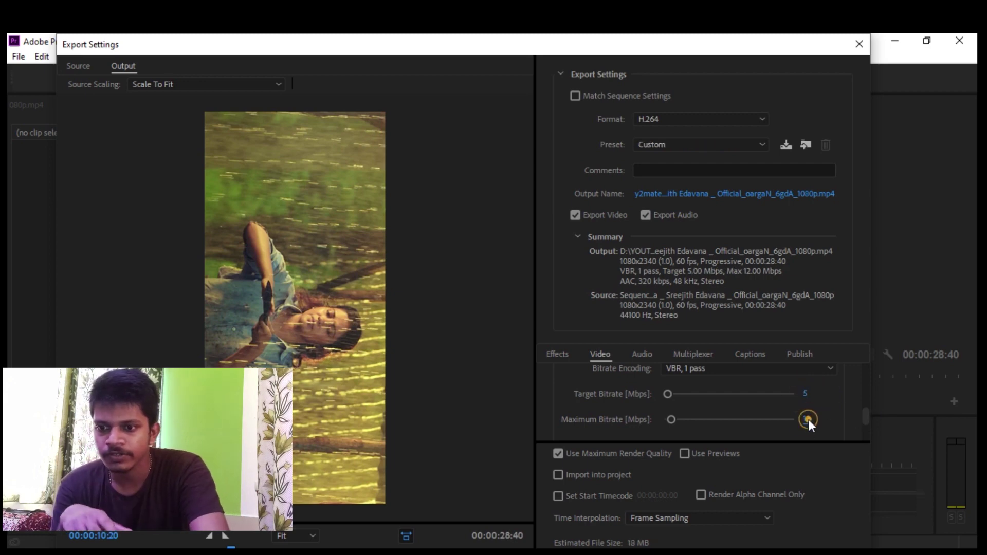
click(809, 420)
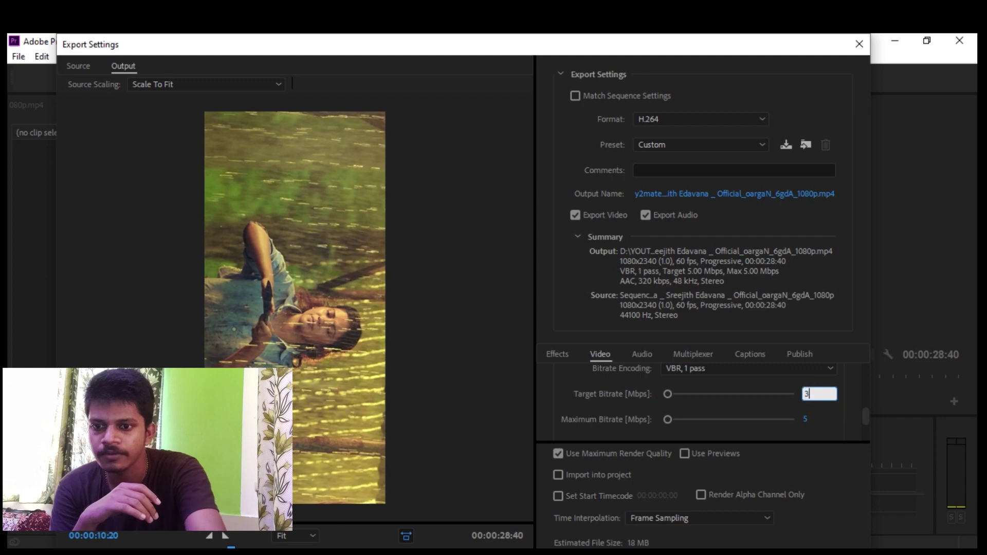
text(3)
key(Return)
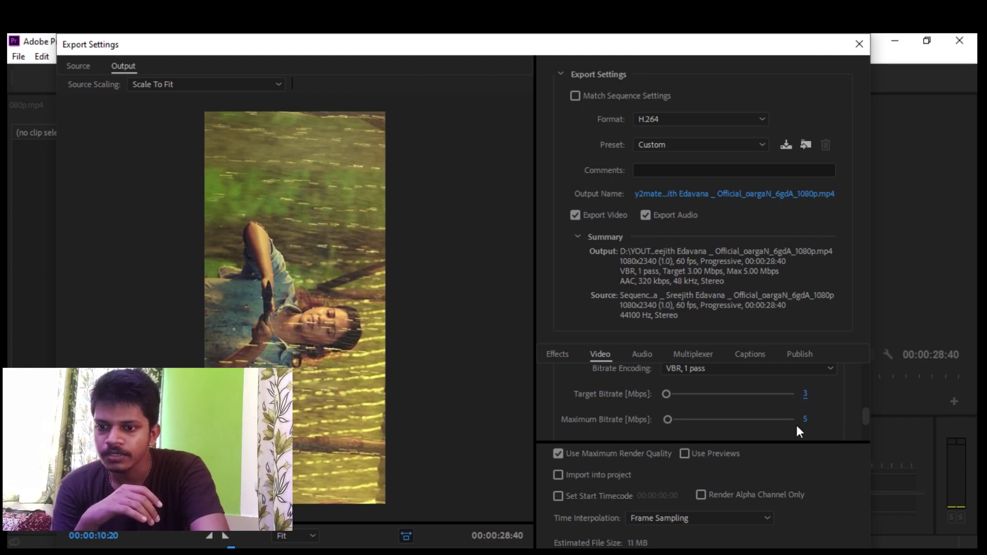
click(806, 419)
text(3)
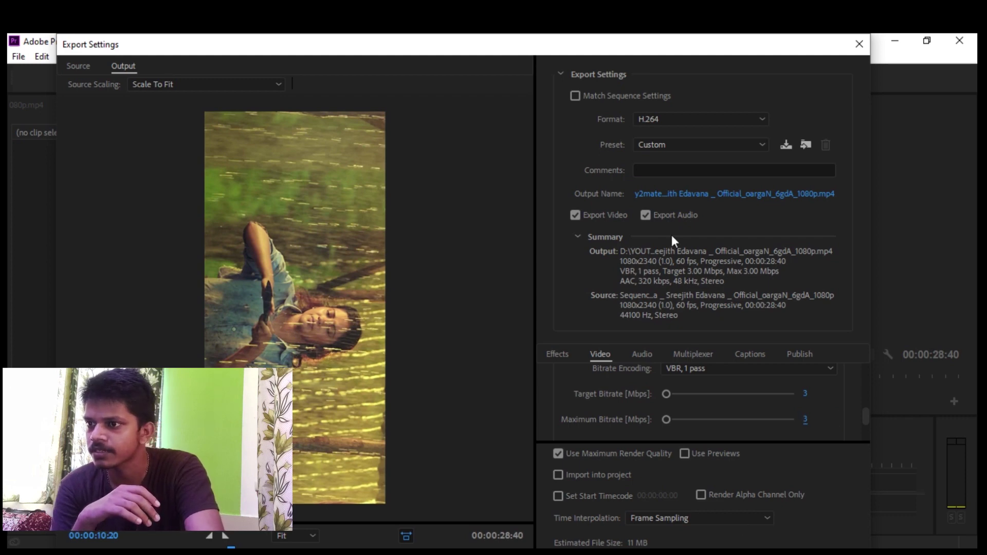
- Save the export under a new output file name and location
click(691, 193)
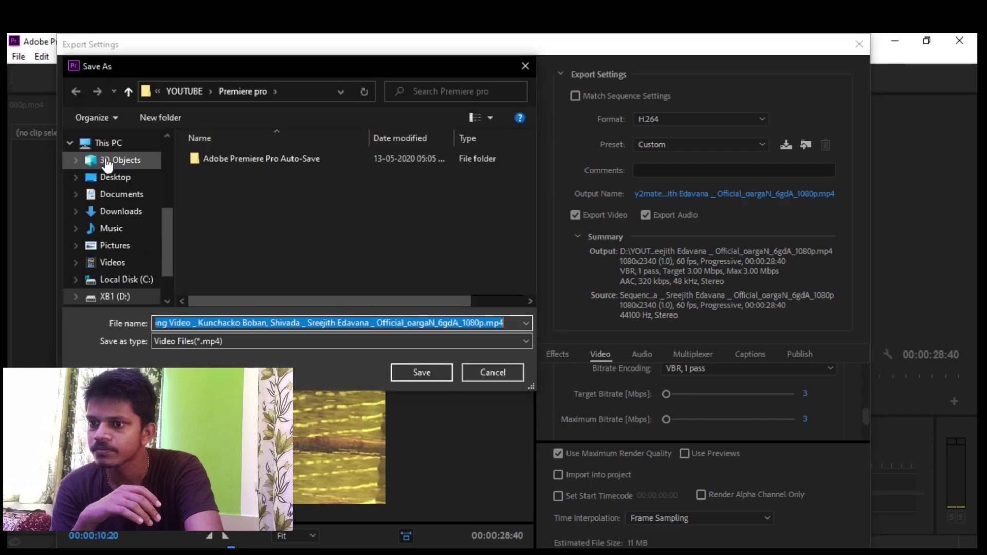
click(107, 165)
key(Return)
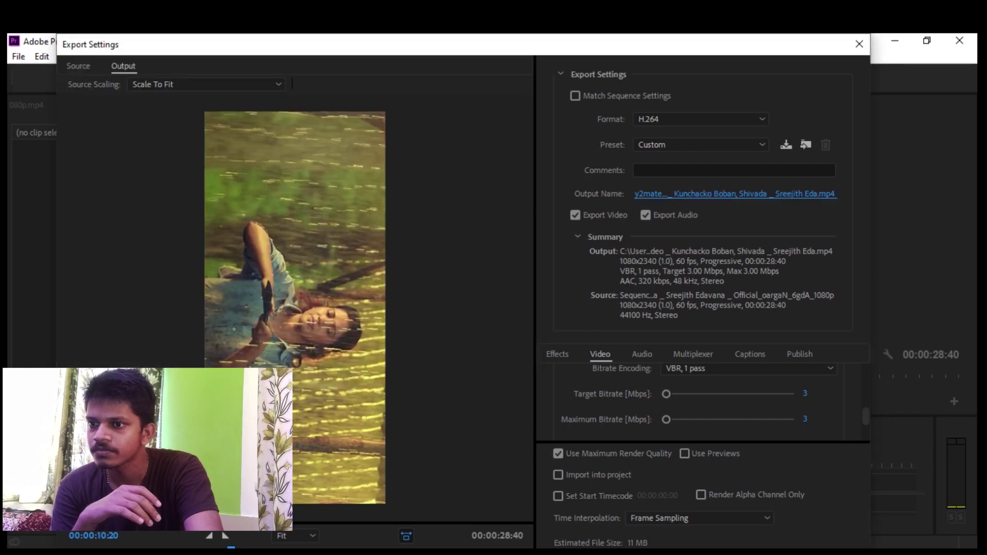
- Start encoding the rotated 1080x2340 sequence to the low-bitrate H.264 file
key(Return)
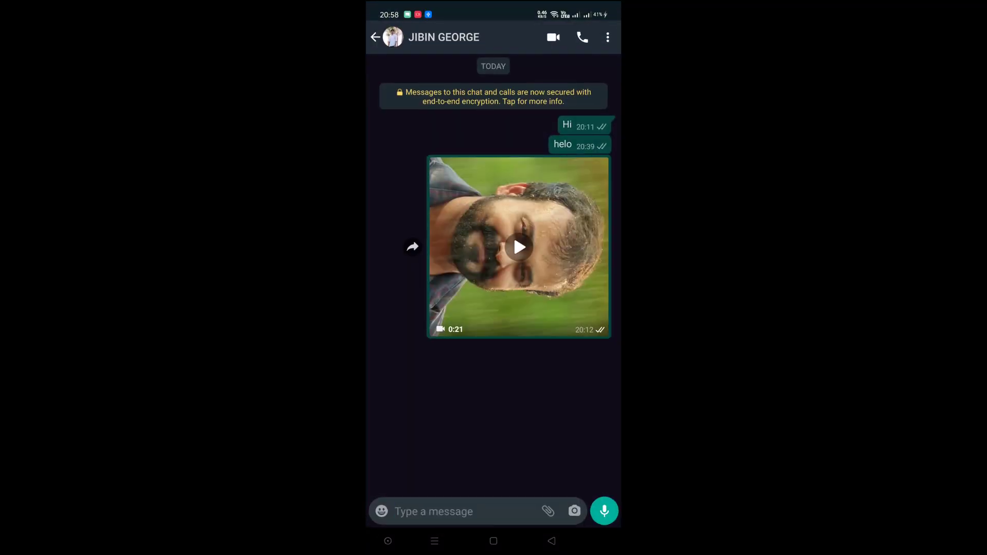
click(519, 247)
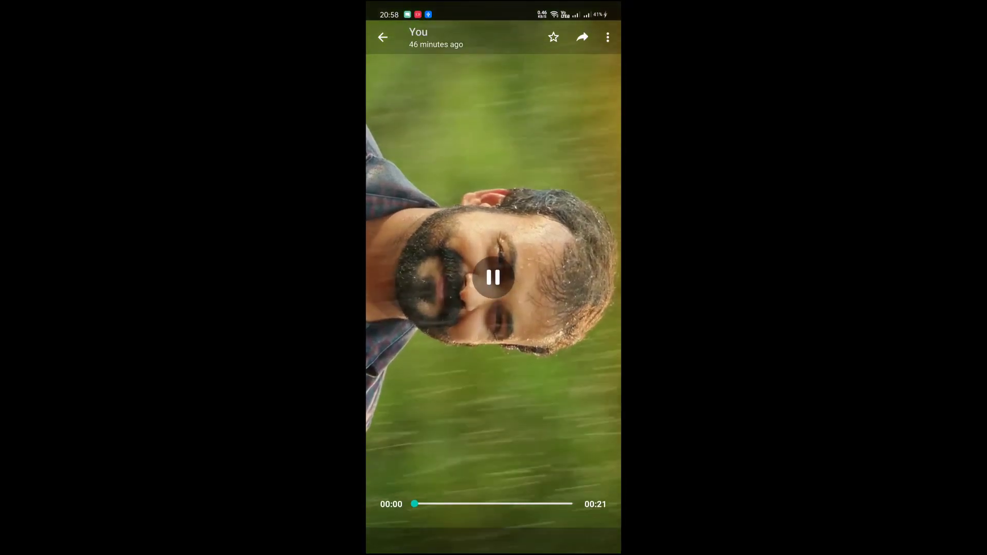
key(XF86AudioRaiseVolume)
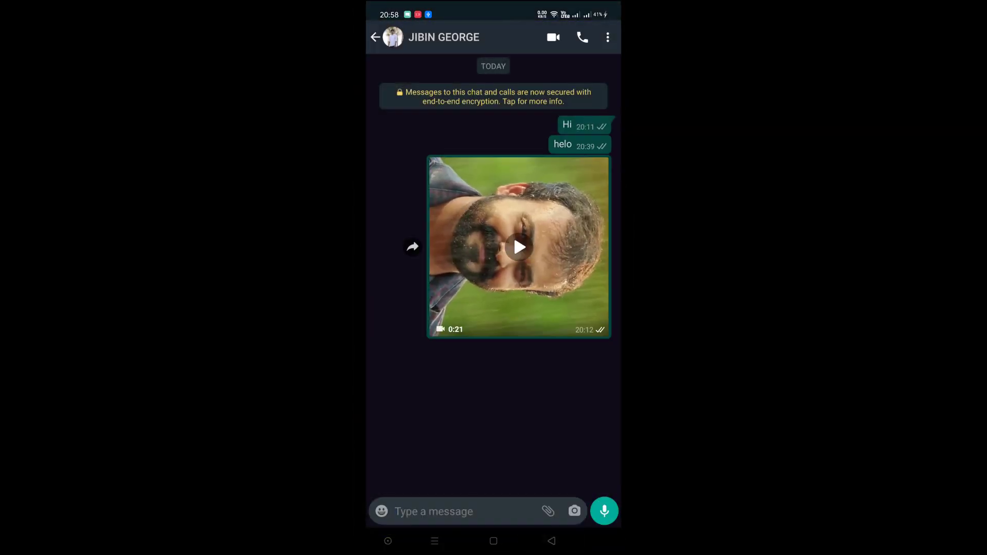
click(413, 246)
- Forward the 0:21 video to My status, then open My status to watch it upload
click(507, 81)
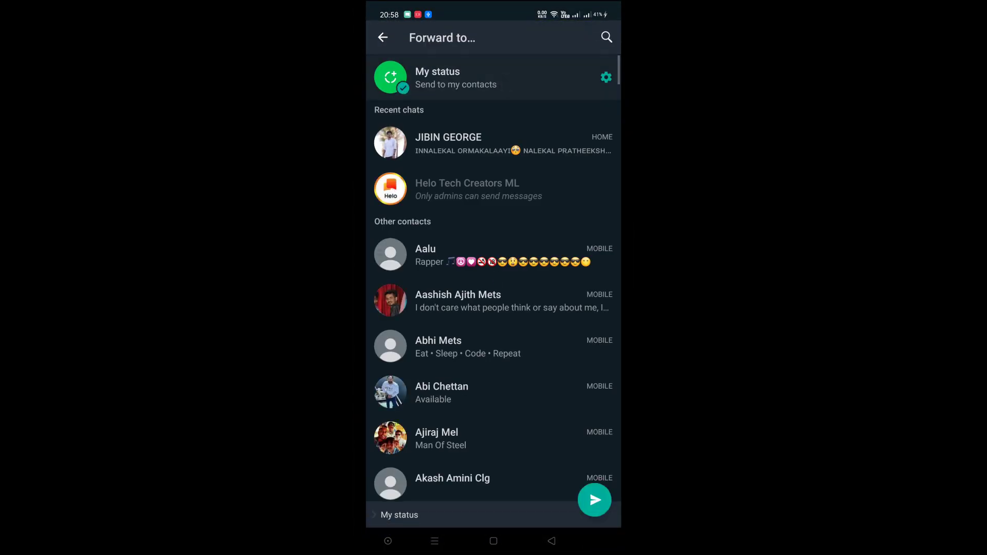
click(594, 499)
click(553, 541)
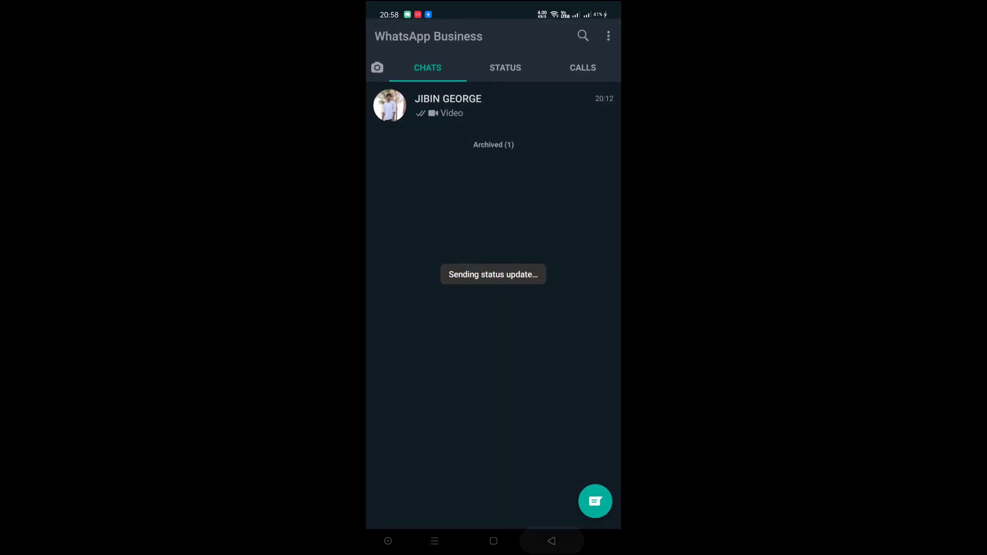
click(511, 70)
click(406, 106)
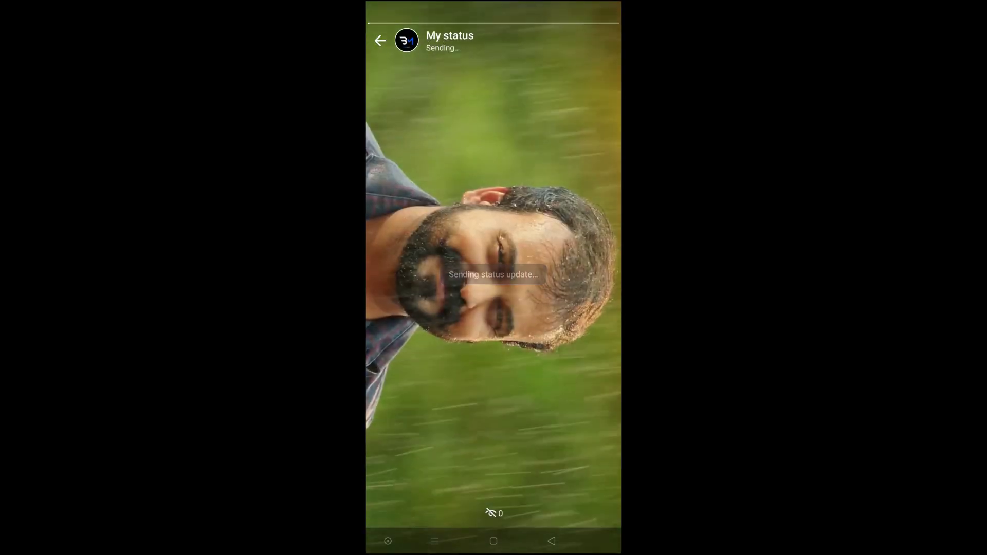